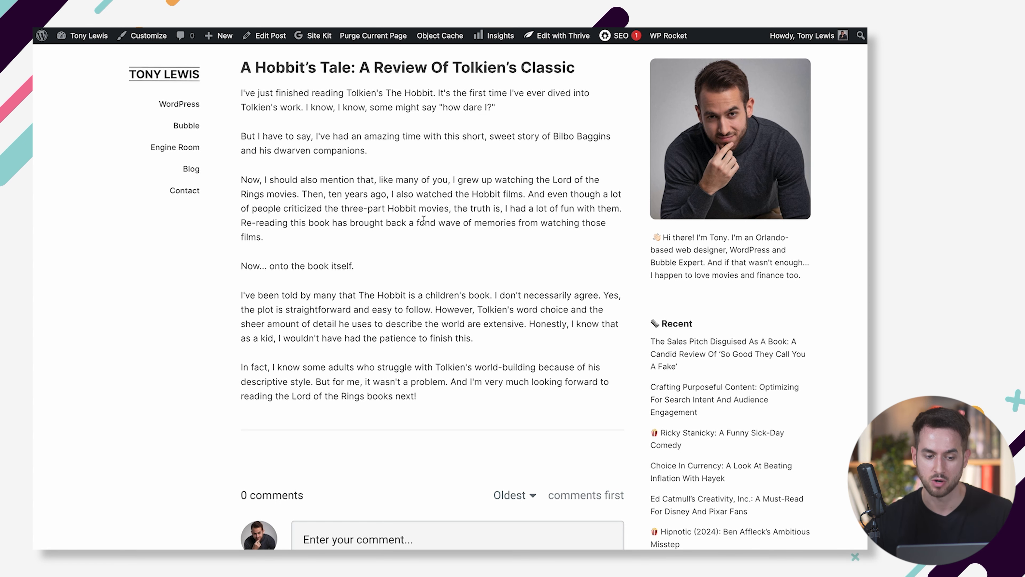
- Examine the published Hobbit review post from the article text down to the comments and sidebar for author information
{"action": "scroll", "coordinate": [424, 219], "scroll_direction": "down", "scroll_amount": 4}
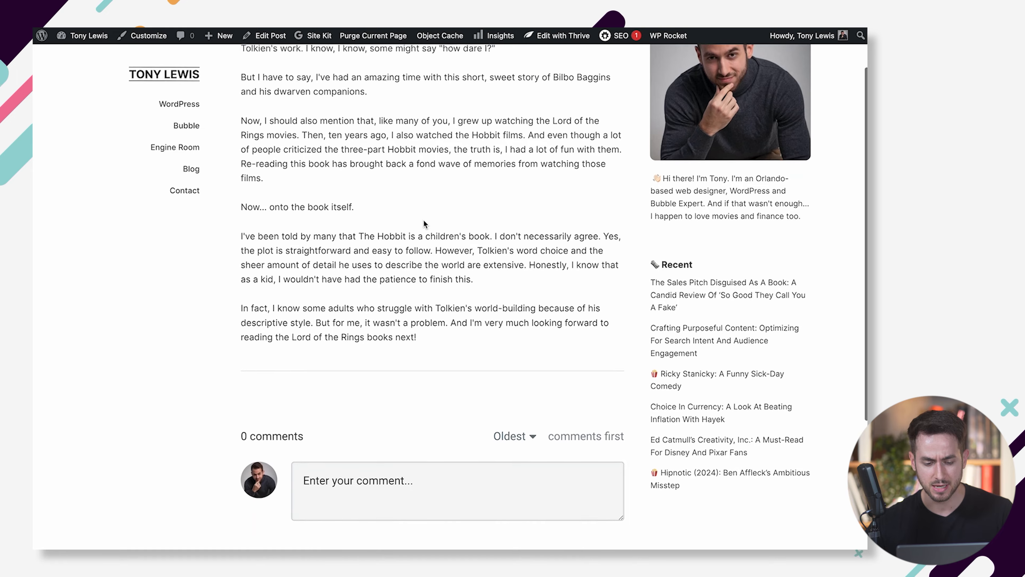
{"action": "scroll", "coordinate": [423, 224], "scroll_direction": "down", "scroll_amount": 1}
{"action": "scroll", "coordinate": [424, 222], "scroll_direction": "up", "scroll_amount": 3}
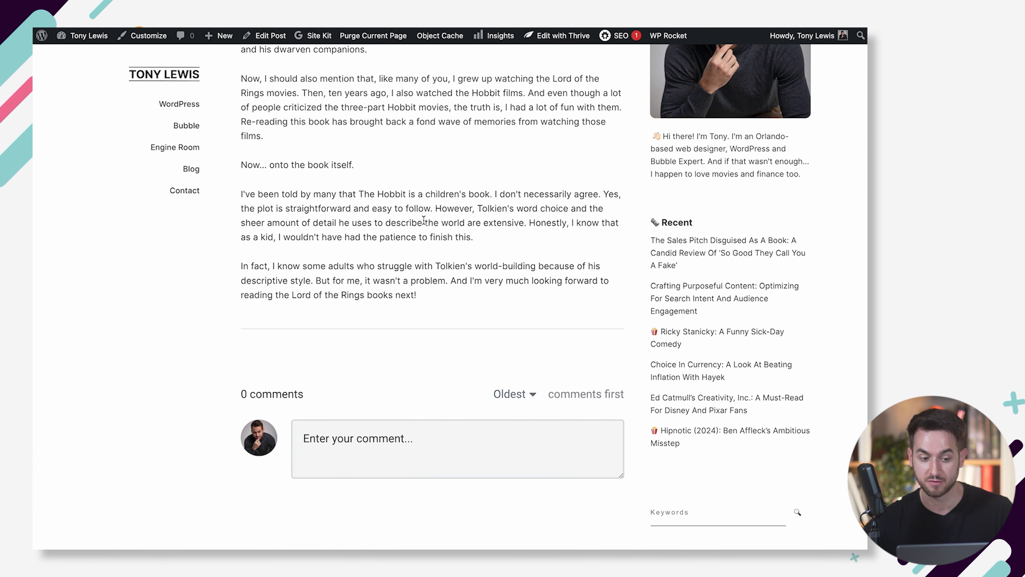
{"action": "scroll", "coordinate": [423, 220], "scroll_direction": "up", "scroll_amount": 3}
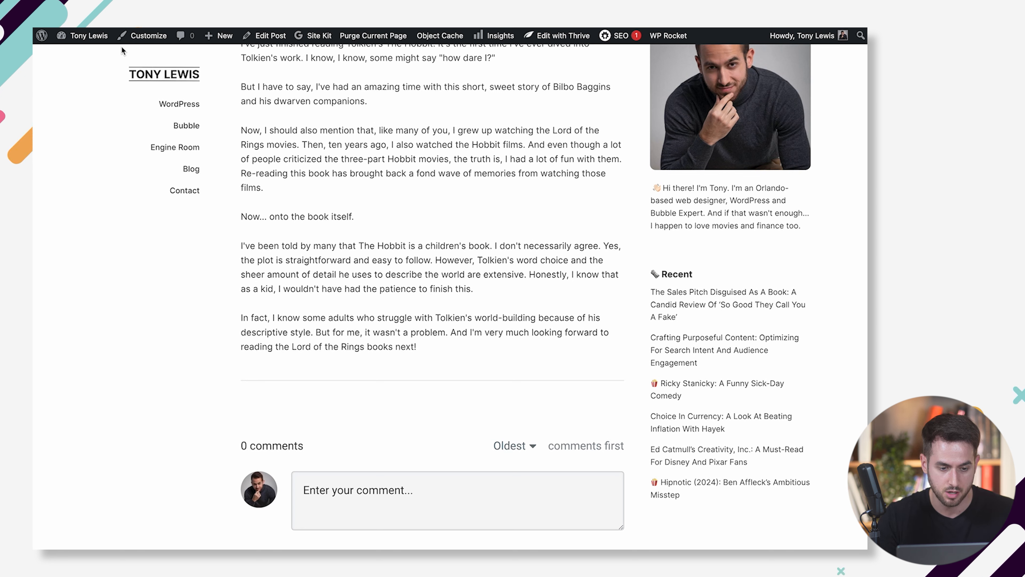
{"action": "left_click_drag", "start_coordinate": [123, 50], "coordinate": [103, 430]}
{"action": "left_click_drag", "start_coordinate": [127, 48], "coordinate": [194, 257]}
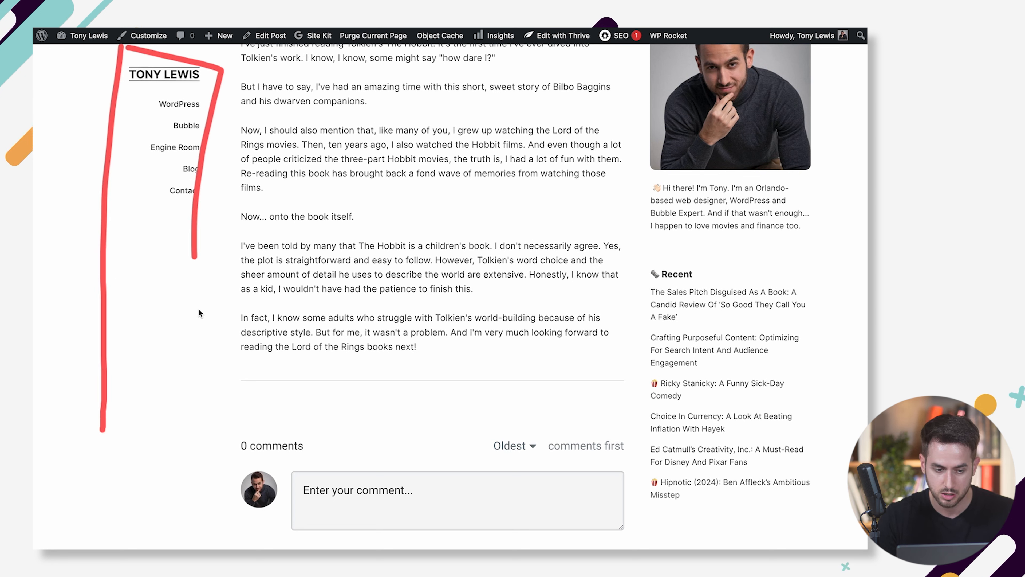
{"action": "left_click_drag", "start_coordinate": [198, 313], "coordinate": [205, 402]}
{"action": "mouse_move", "coordinate": [241, 44]}
{"action": "left_mouse_down"}
{"action": "mouse_move", "coordinate": [213, 389]}
{"action": "mouse_move", "coordinate": [221, 549]}
{"action": "left_mouse_up"}
{"action": "mouse_move", "coordinate": [621, 549]}
{"action": "left_mouse_down"}
{"action": "mouse_move", "coordinate": [655, 275]}
{"action": "mouse_move", "coordinate": [645, 44]}
{"action": "mouse_move", "coordinate": [634, 484]}
{"action": "mouse_move", "coordinate": [860, 541]}
{"action": "left_mouse_up"}
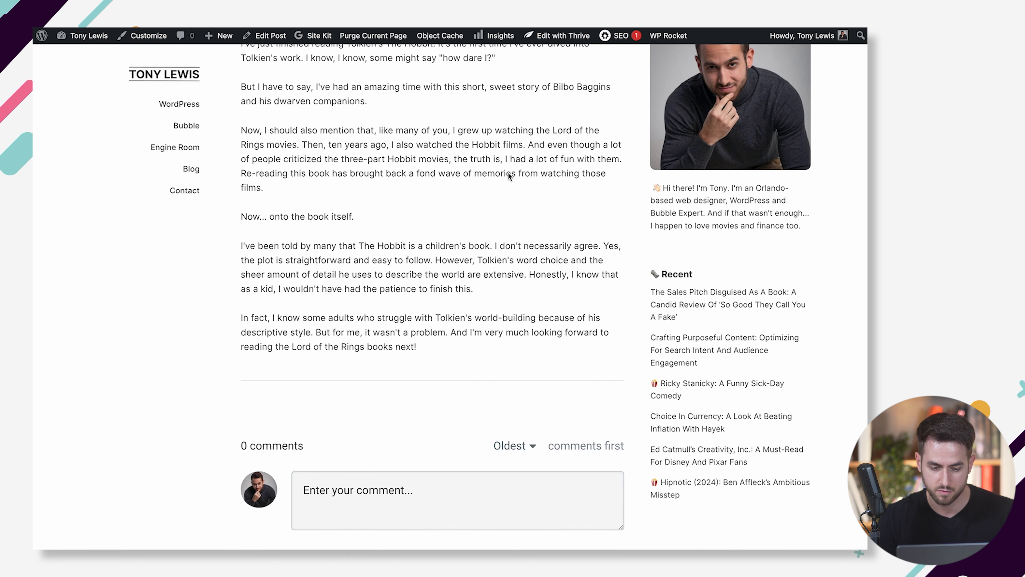
{"action": "scroll", "coordinate": [504, 174], "scroll_direction": "up", "scroll_amount": 2}
{"action": "scroll", "coordinate": [503, 172], "scroll_direction": "down", "scroll_amount": 3}
{"action": "scroll", "coordinate": [503, 172], "scroll_direction": "down", "scroll_amount": 2}
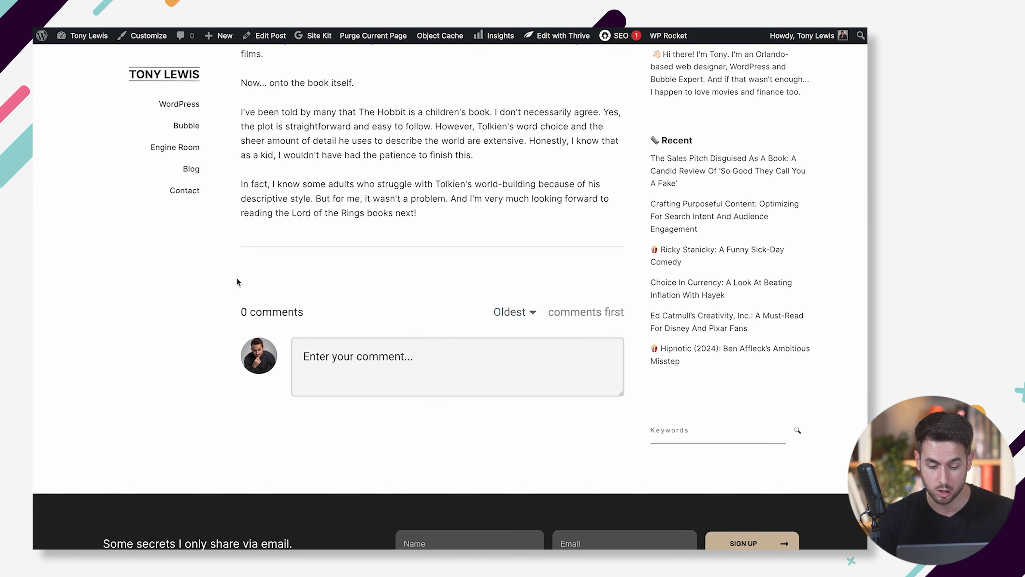
{"action": "scroll", "coordinate": [236, 279], "scroll_direction": "down", "scroll_amount": 1}
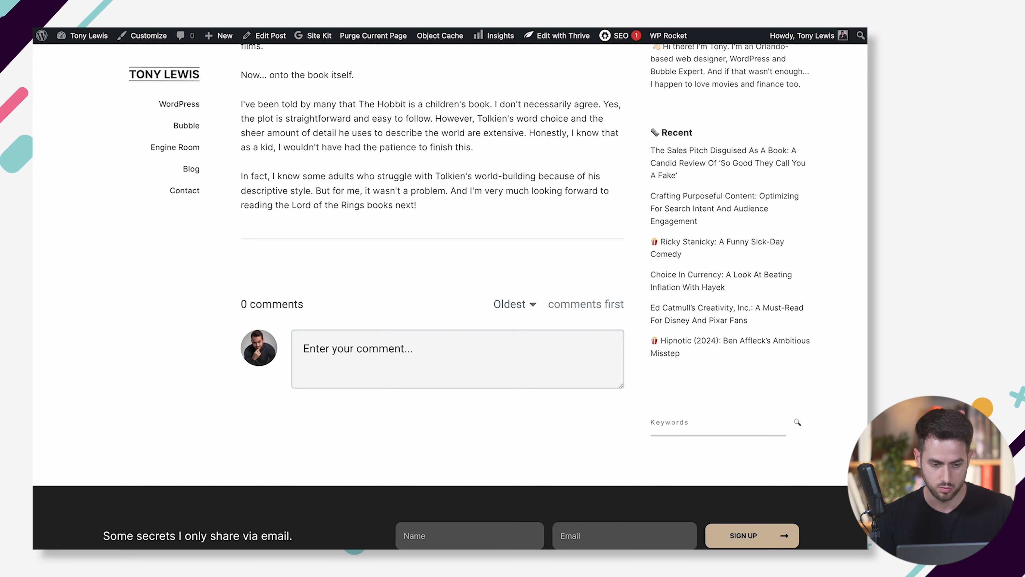
- Close the post view and open the All in One SEO Feature Manager in the site admin
{"action": "key", "text": "super+w"}
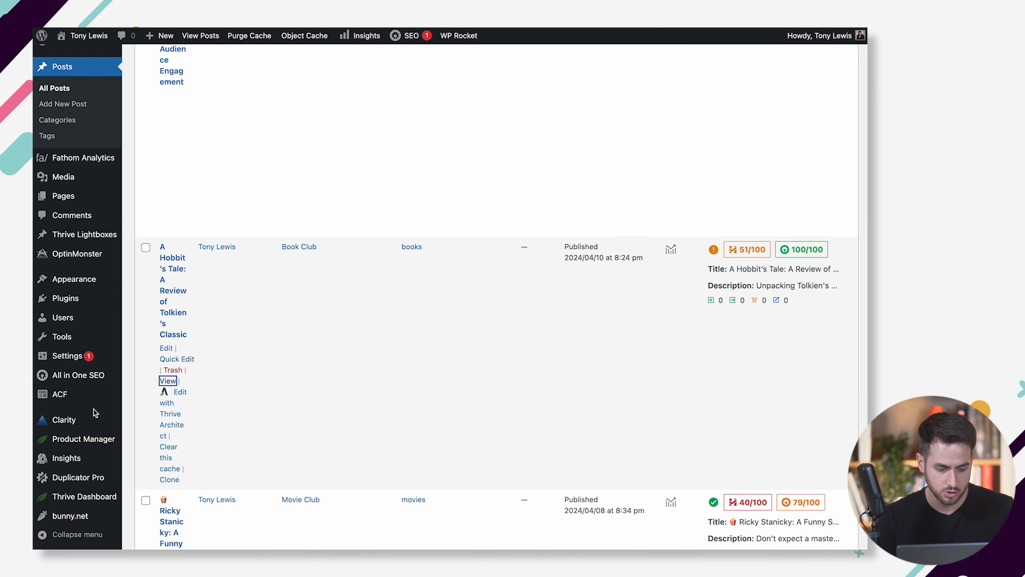
{"action": "mouse_move", "coordinate": [97, 375]}
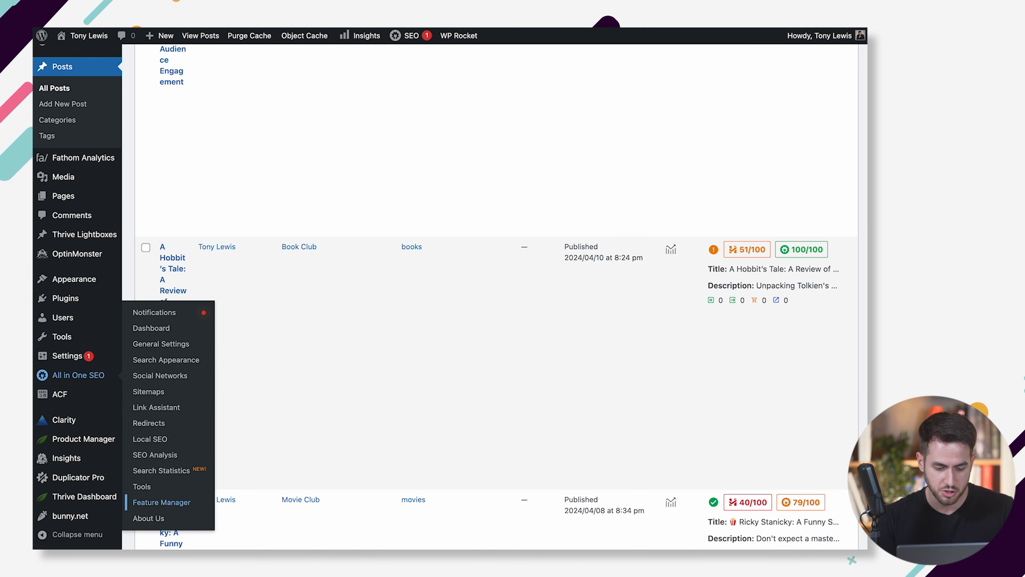
{"action": "left_click", "coordinate": [161, 502]}
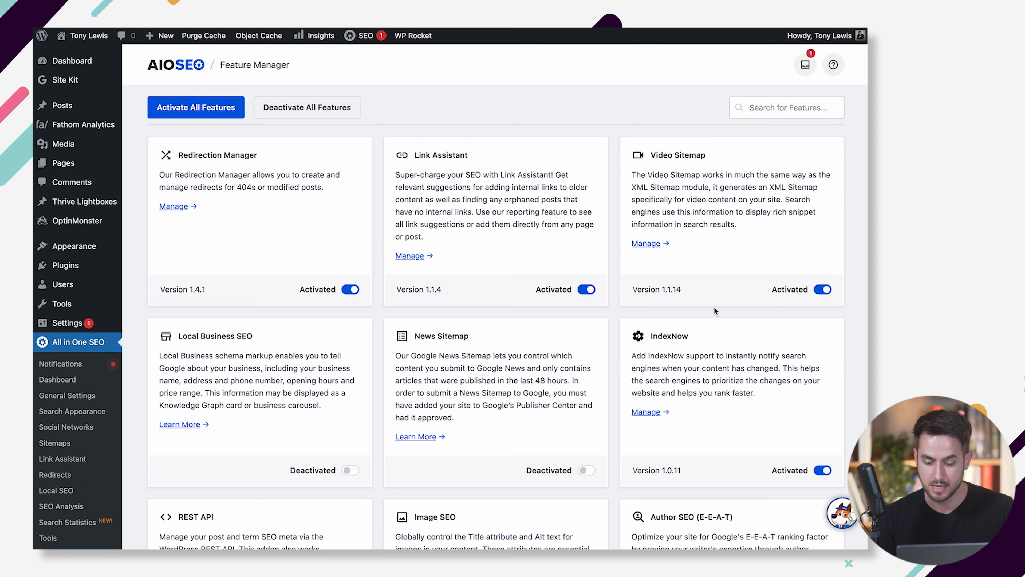
- Make sure the Author SEO (E-E-A-T) feature is activated and open its settings
{"action": "scroll", "coordinate": [715, 311], "scroll_direction": "down", "scroll_amount": 5}
{"action": "left_click", "coordinate": [822, 450]}
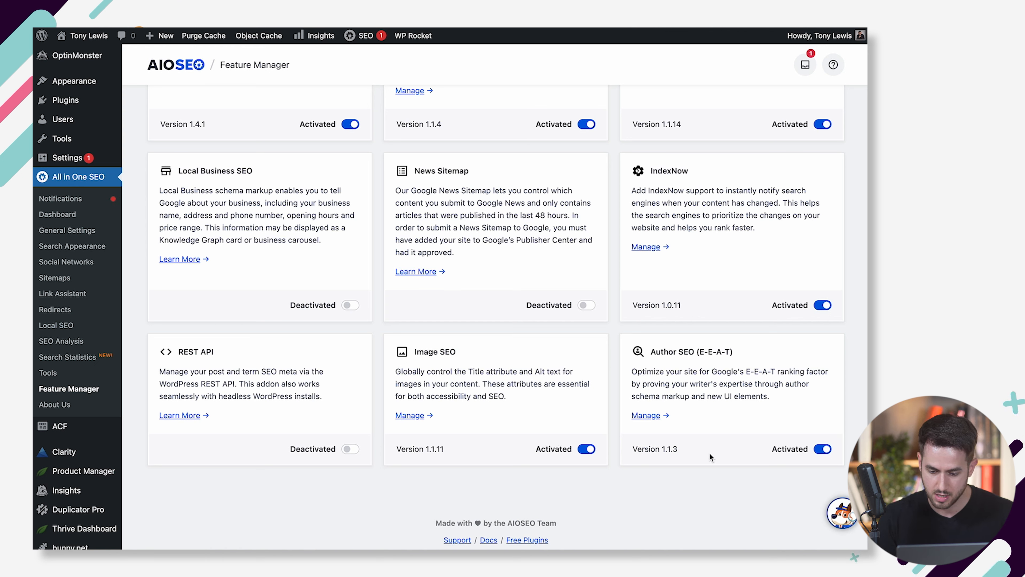
{"action": "left_click", "coordinate": [653, 418]}
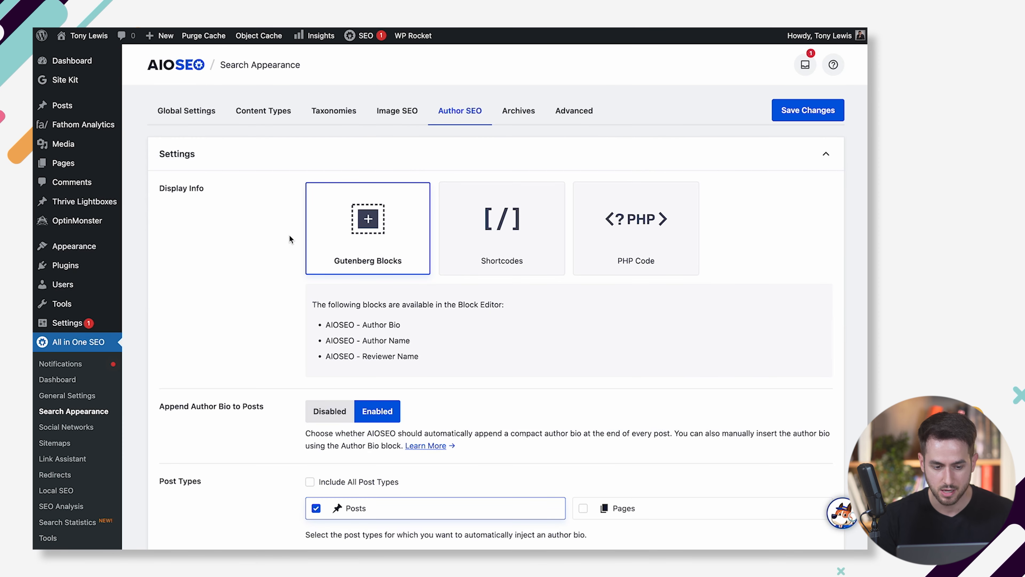
- Review the Shortcodes and Gutenberg Blocks display options, the Append Author Bio to Posts setting and the post types
{"action": "scroll", "coordinate": [220, 249], "scroll_direction": "down", "scroll_amount": 2}
{"action": "scroll", "coordinate": [220, 251], "scroll_direction": "up", "scroll_amount": 1}
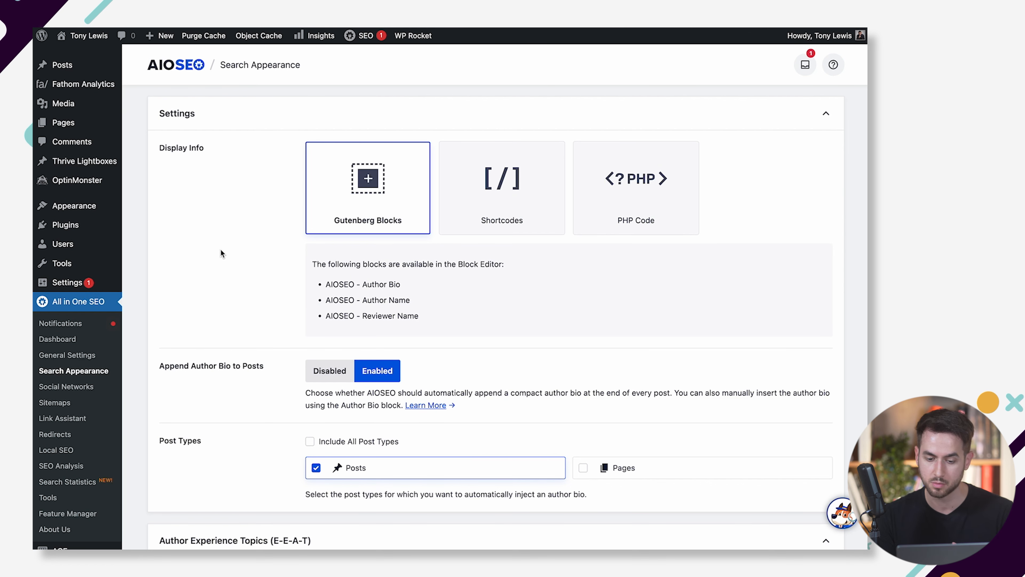
{"action": "left_click", "coordinate": [512, 169]}
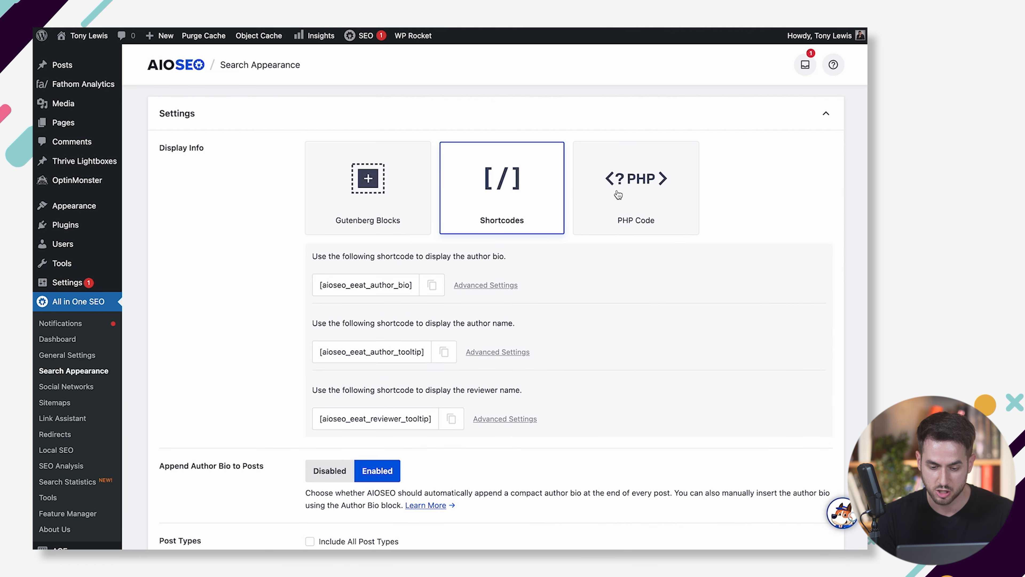
{"action": "left_click", "coordinate": [408, 196]}
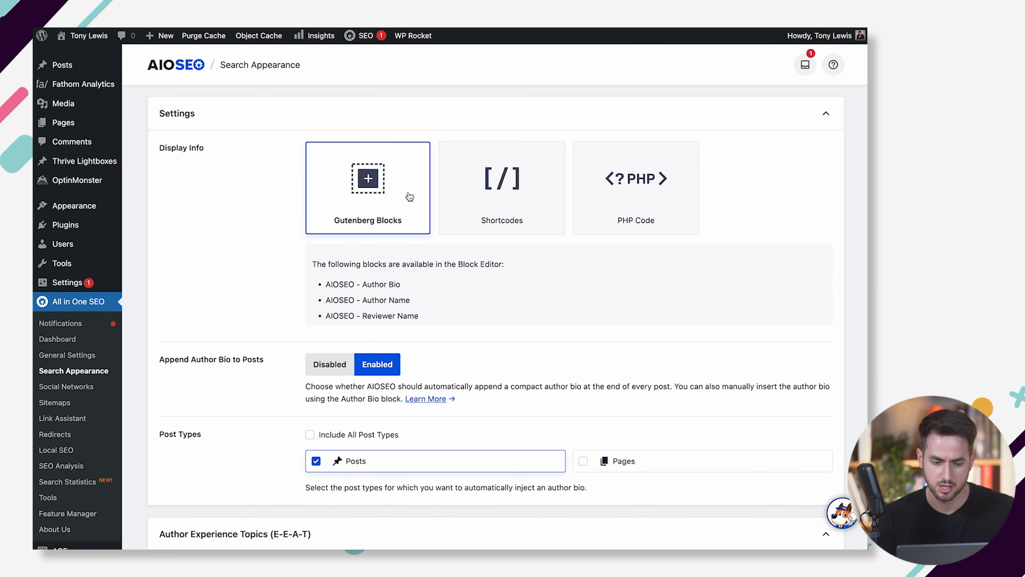
{"action": "scroll", "coordinate": [256, 242], "scroll_direction": "down", "scroll_amount": 2}
{"action": "scroll", "coordinate": [255, 246], "scroll_direction": "down", "scroll_amount": 3}
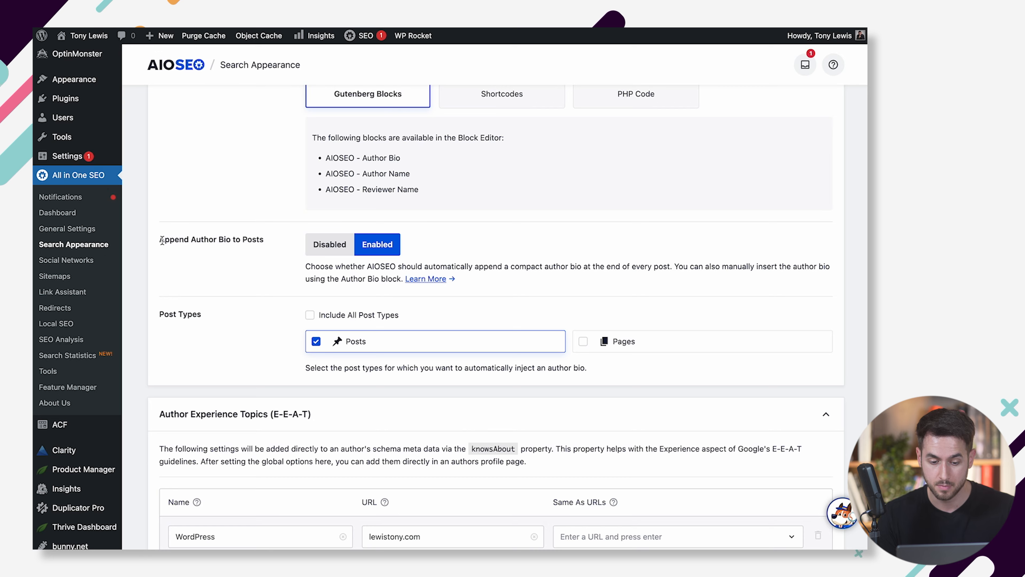
{"action": "scroll", "coordinate": [161, 240], "scroll_direction": "down", "scroll_amount": 2}
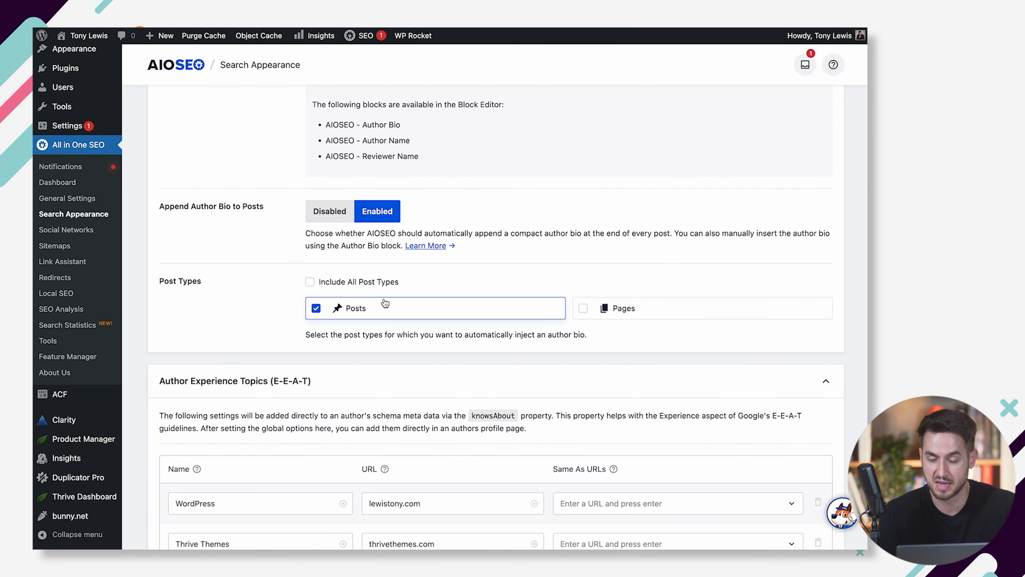
{"action": "scroll", "coordinate": [384, 302], "scroll_direction": "down", "scroll_amount": 5}
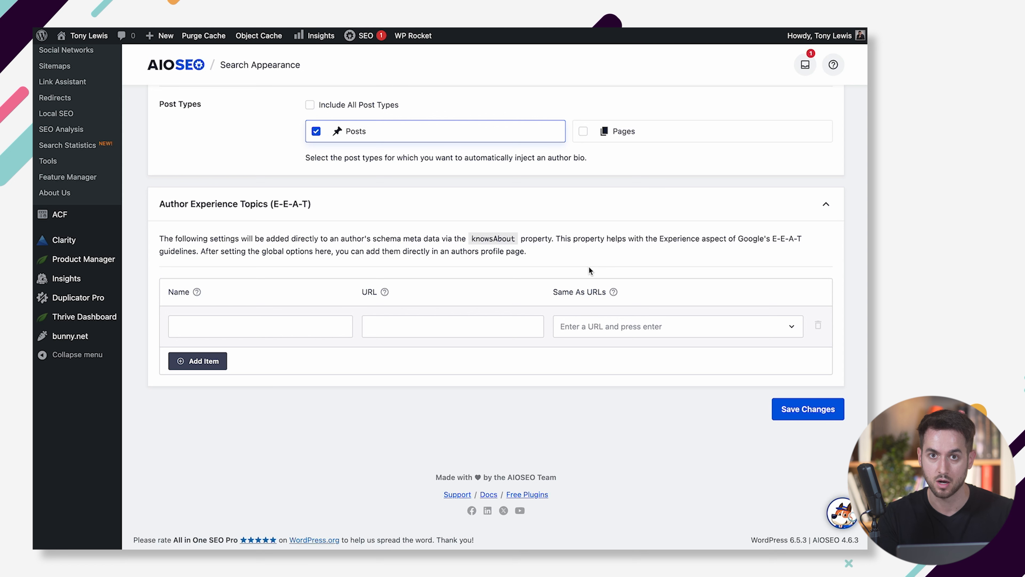
- Fill in the first author experience topic with the name WordPress and the URL wordpress.org
{"action": "left_click", "coordinate": [266, 319]}
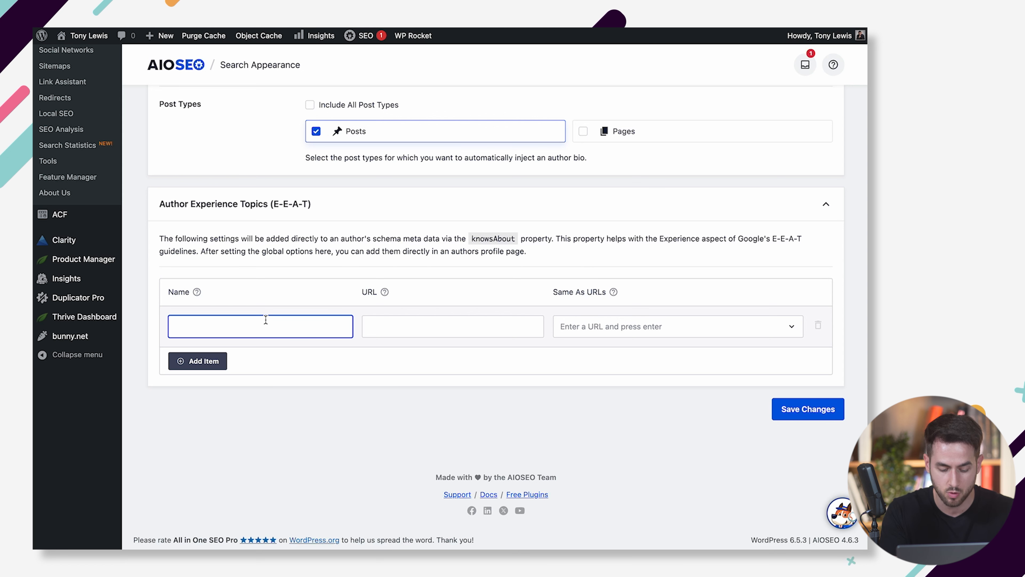
{"action": "type", "text": "WordPress"}
{"action": "key", "text": "Tab"}
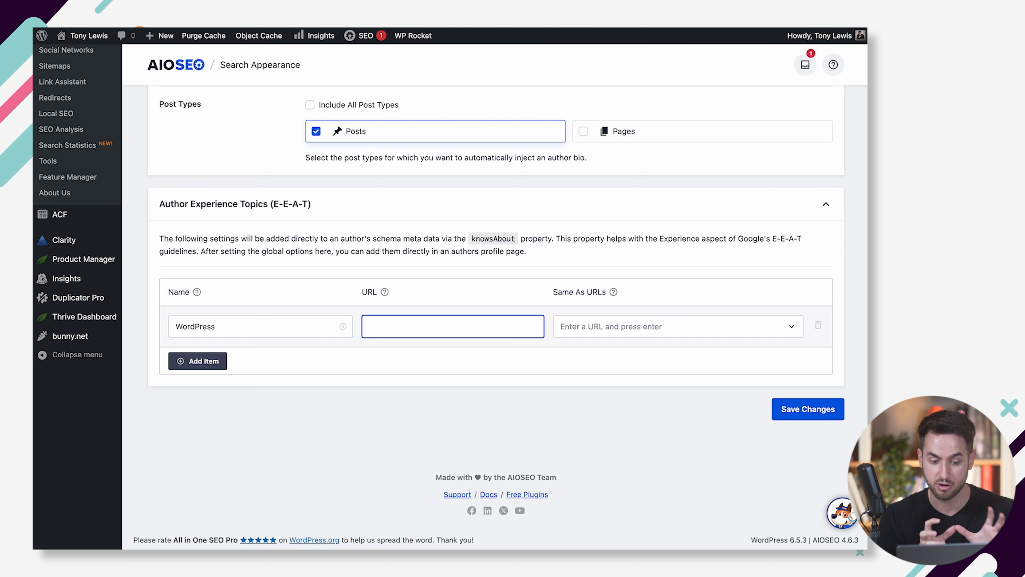
{"action": "type", "text": "wor"}
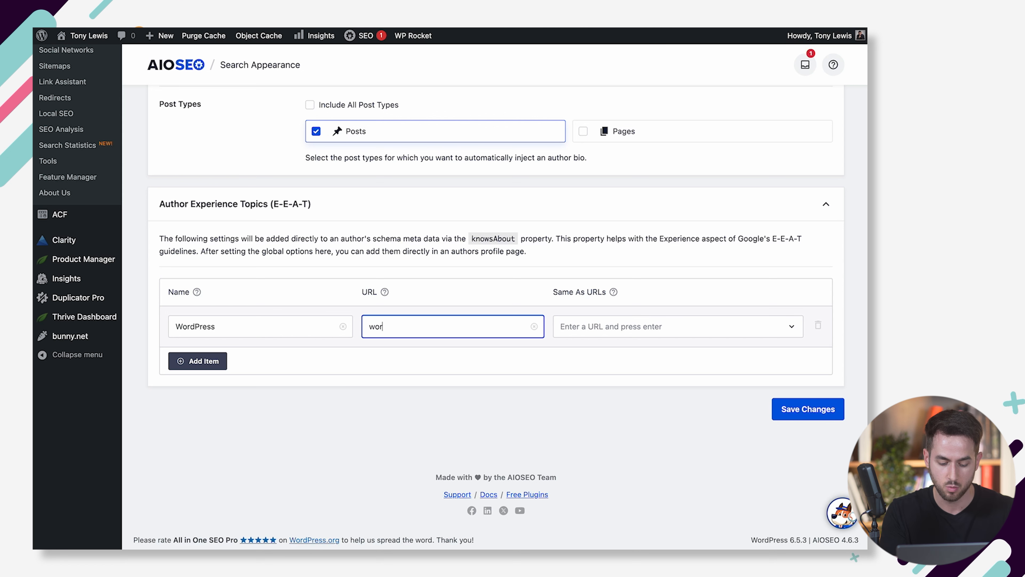
{"action": "type", "text": "dpress.org"}
{"action": "key", "text": "Tab"}
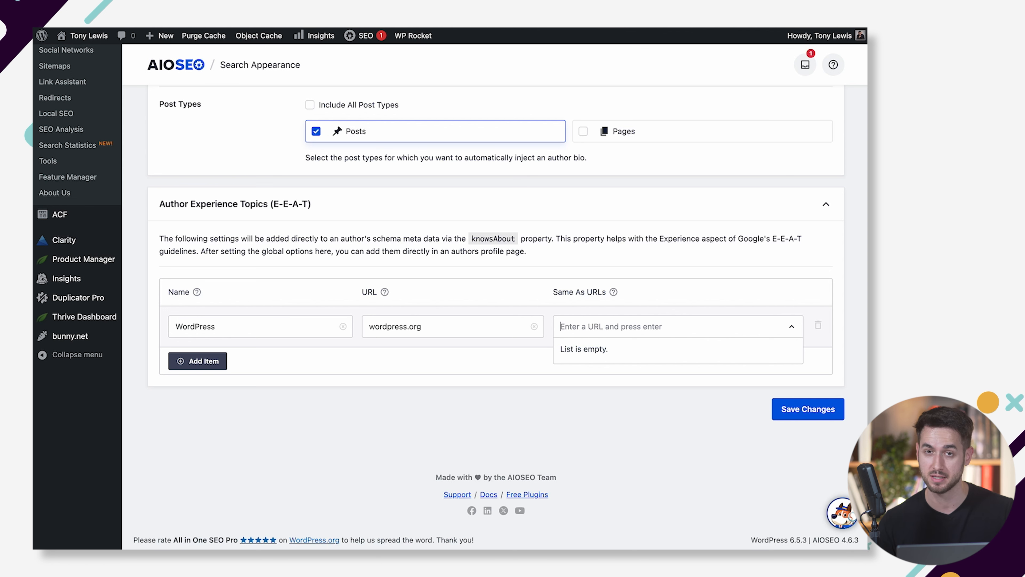
{"action": "type", "text": "wobeginner.com"}
{"action": "left_click", "coordinate": [343, 356]}
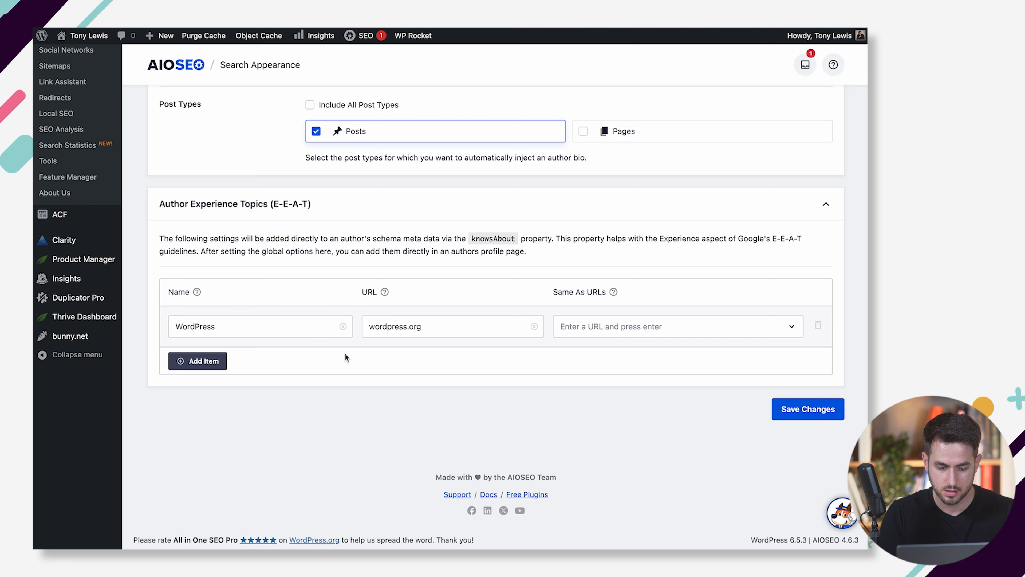
- Add a second author experience topic named Thrive Themes with the URL thrivethemes.com and save the changes
{"action": "left_click", "coordinate": [218, 364]}
{"action": "left_click", "coordinate": [218, 363]}
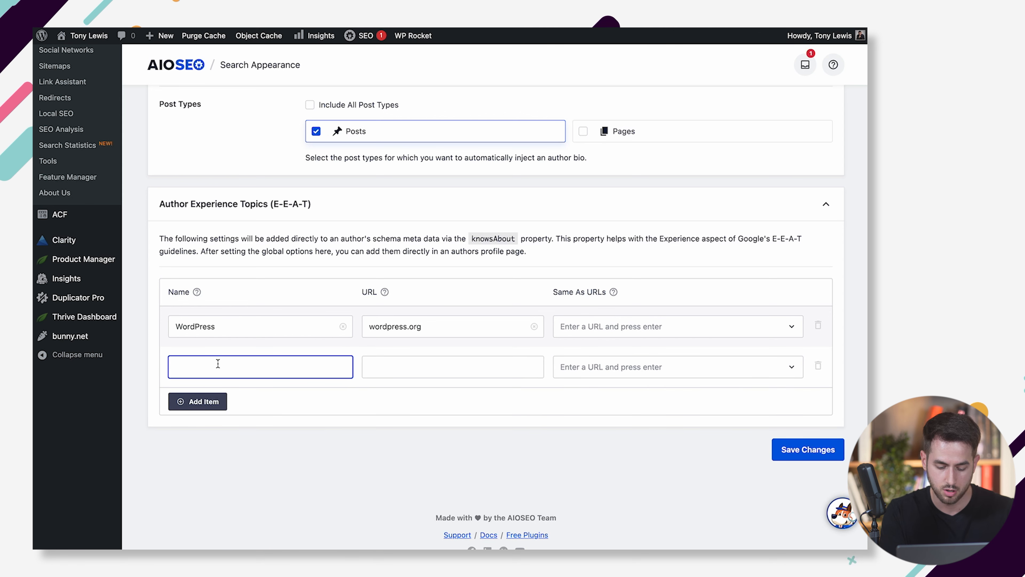
{"action": "type", "text": "Thrive Themes"}
{"action": "key", "text": "Tab"}
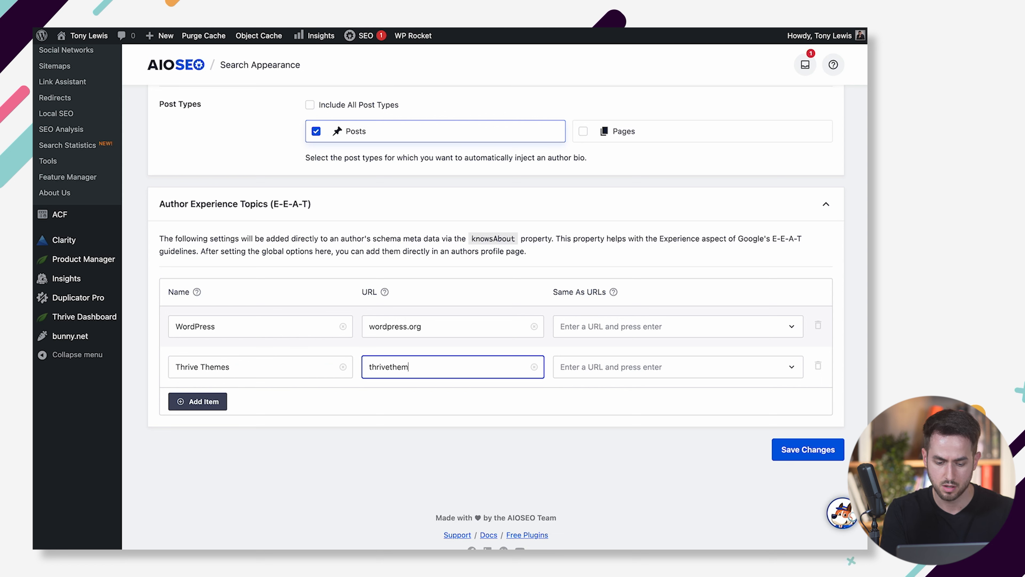
{"action": "left_click", "coordinate": [385, 412]}
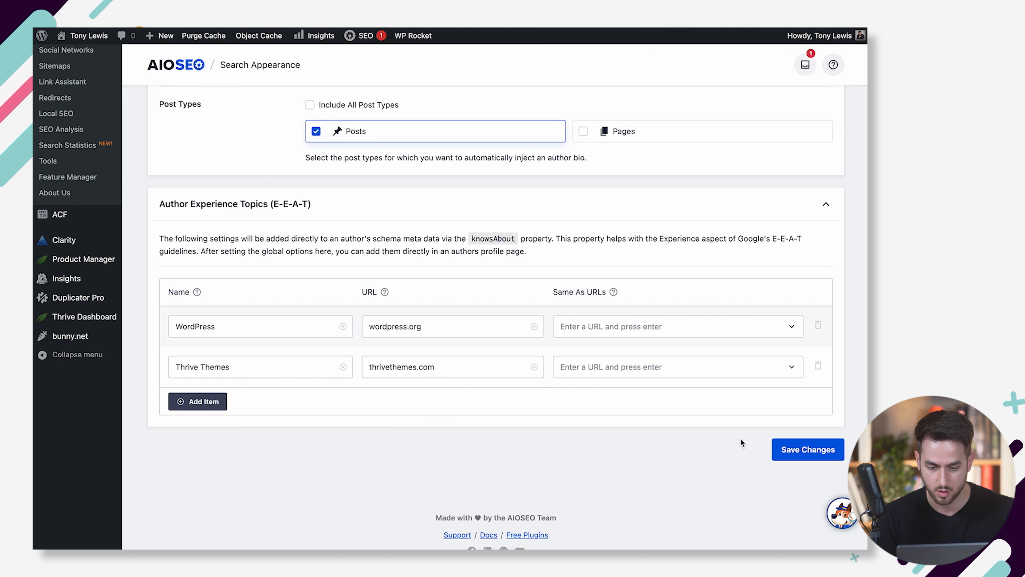
{"action": "left_click", "coordinate": [812, 455]}
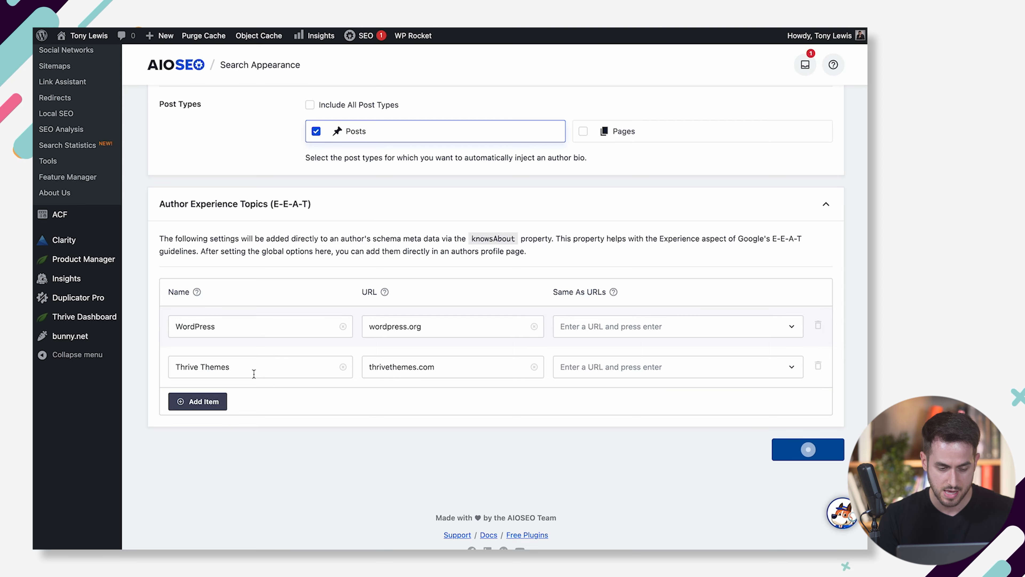
- Open the Author SEO section of your own user profile
{"action": "scroll", "coordinate": [254, 373], "scroll_direction": "up", "scroll_amount": 10}
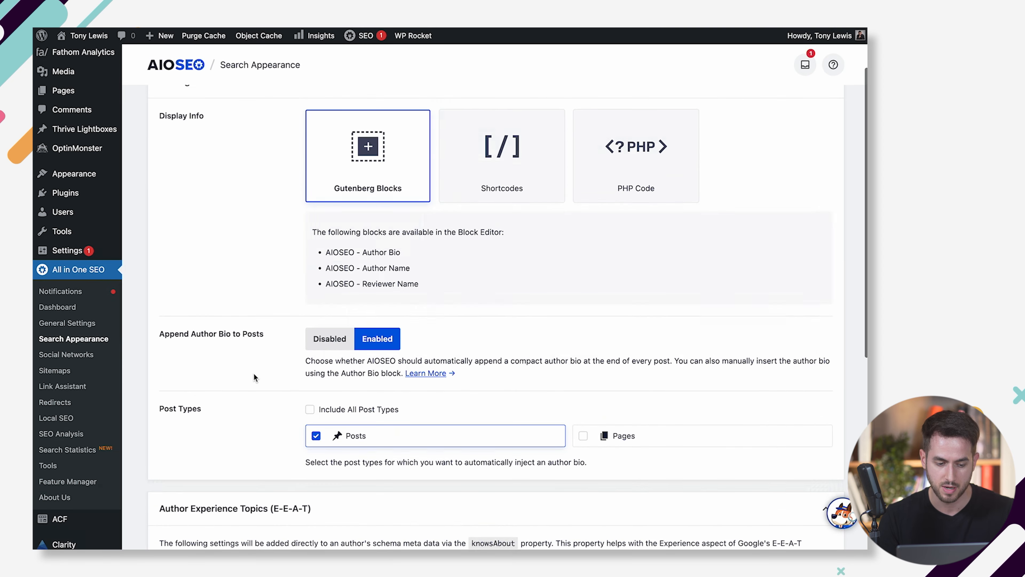
{"action": "scroll", "coordinate": [254, 374], "scroll_direction": "down", "scroll_amount": 8}
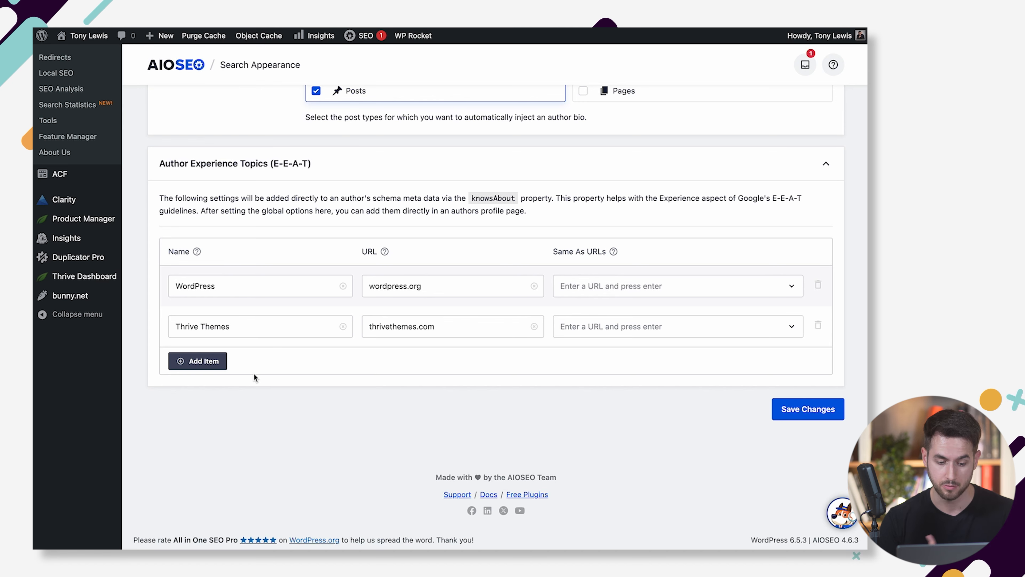
{"action": "scroll", "coordinate": [253, 372], "scroll_direction": "up", "scroll_amount": 1}
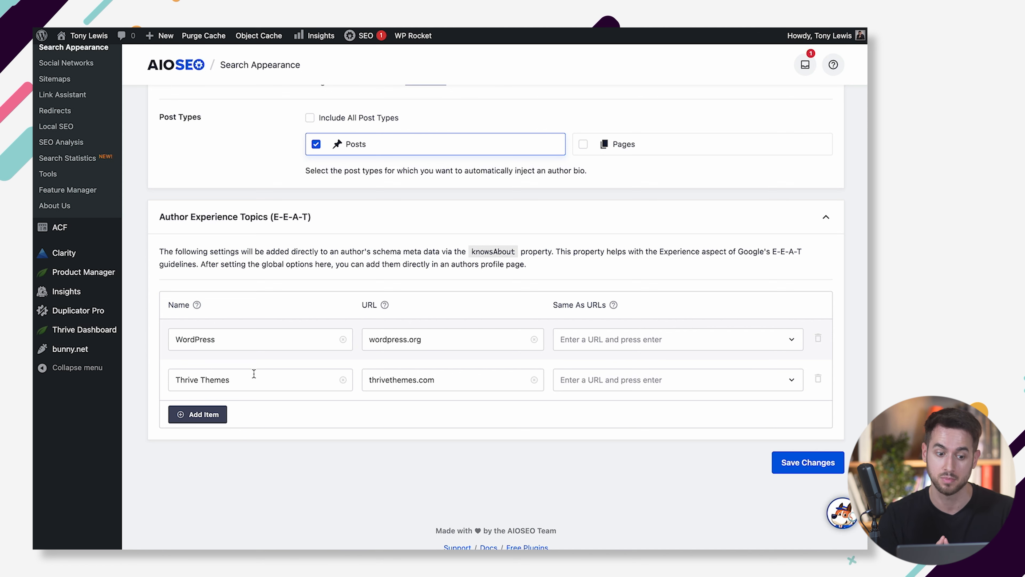
{"action": "scroll", "coordinate": [254, 374], "scroll_direction": "up", "scroll_amount": 10}
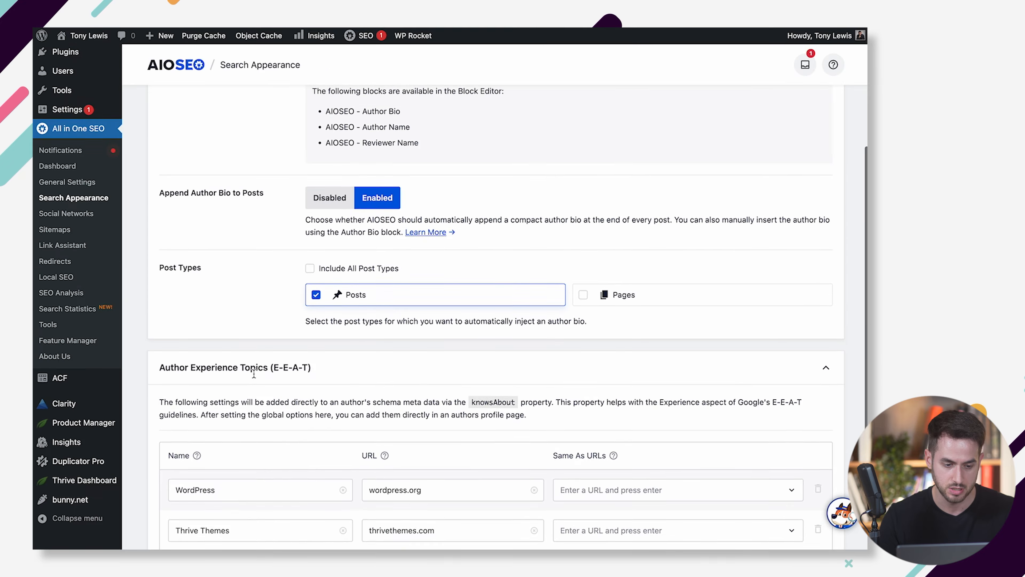
{"action": "mouse_move", "coordinate": [81, 282]}
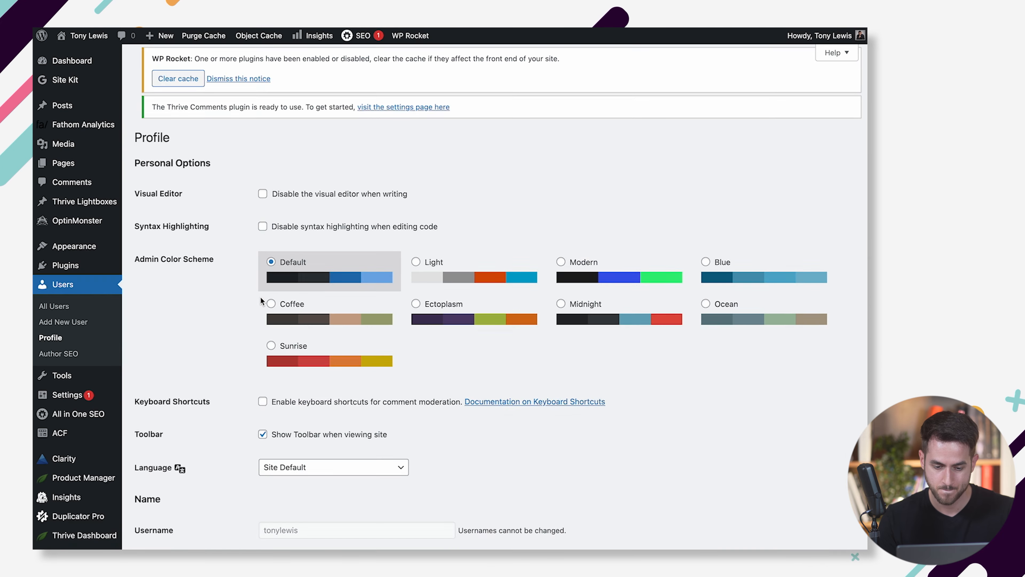
{"action": "left_click", "coordinate": [256, 177]}
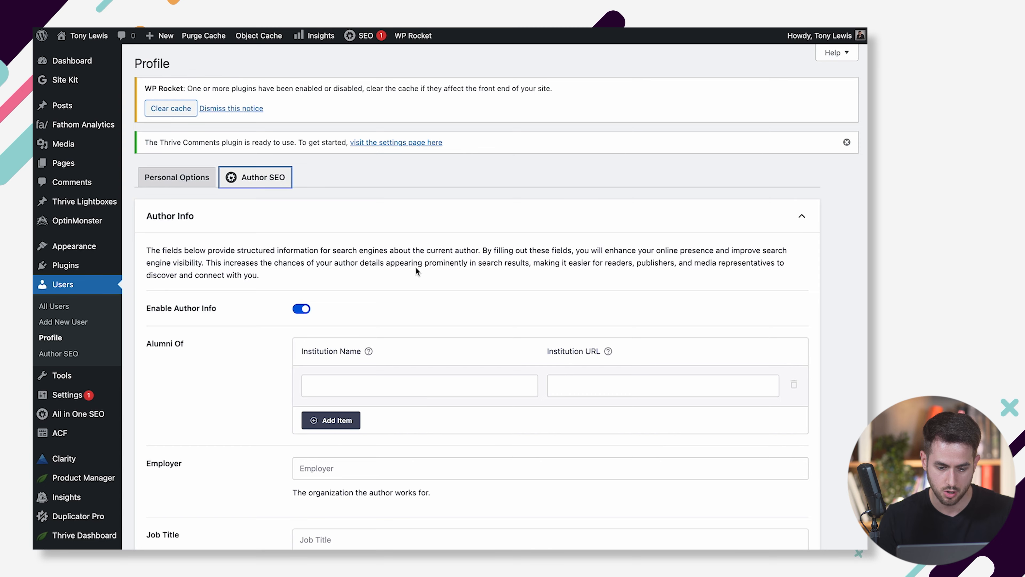
- Fill in the Alumni Of entry with the institution name Rollins College and the URL rollins.edu
{"action": "scroll", "coordinate": [414, 269], "scroll_direction": "down", "scroll_amount": 5}
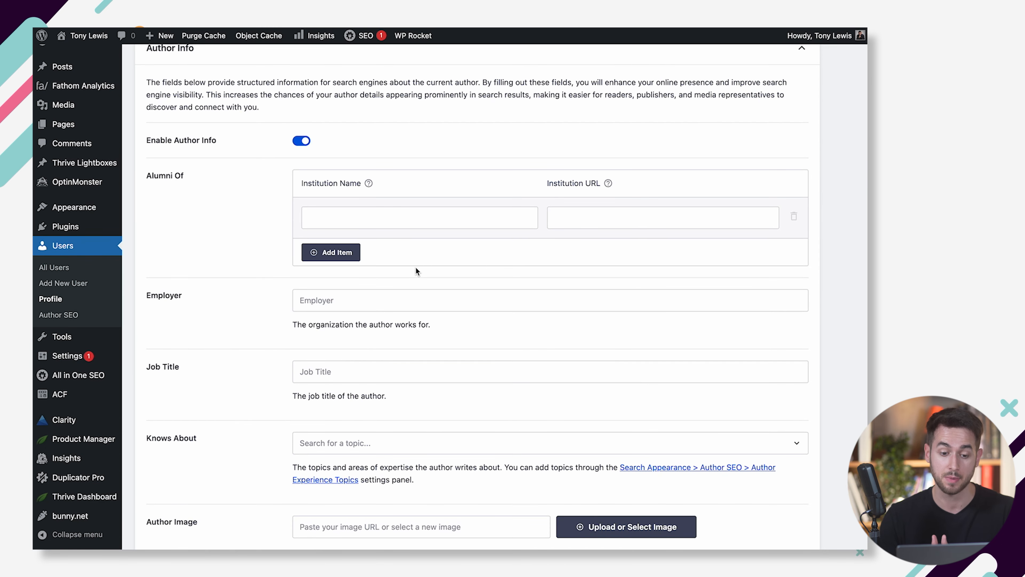
{"action": "left_click", "coordinate": [367, 213]}
{"action": "type", "text": "Rollins College"}
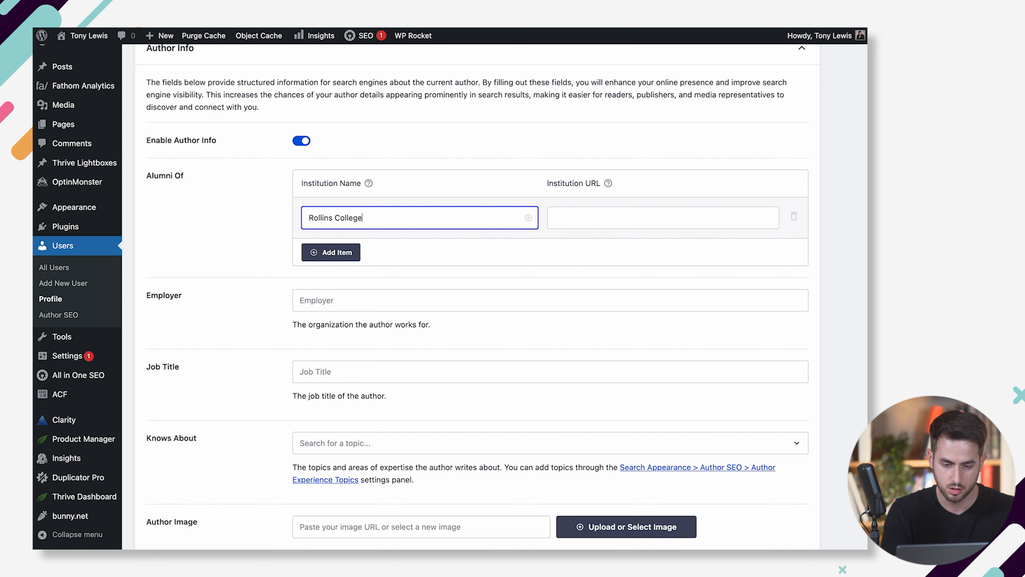
{"action": "key", "text": "Tab"}
{"action": "type", "text": "rollins.edu"}
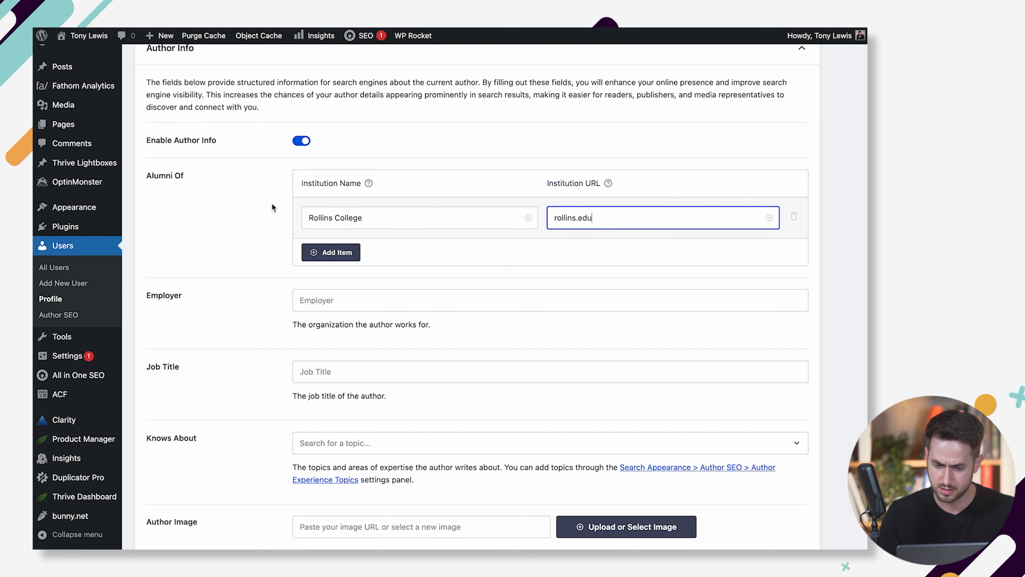
{"action": "left_click", "coordinate": [267, 219]}
- Set the author's employer to Thrive Themes and the job title to Marketing Specialist
{"action": "scroll", "coordinate": [266, 219], "scroll_direction": "down", "scroll_amount": 3}
{"action": "left_click", "coordinate": [343, 239]}
{"action": "type", "text": "Thrive Themes"}
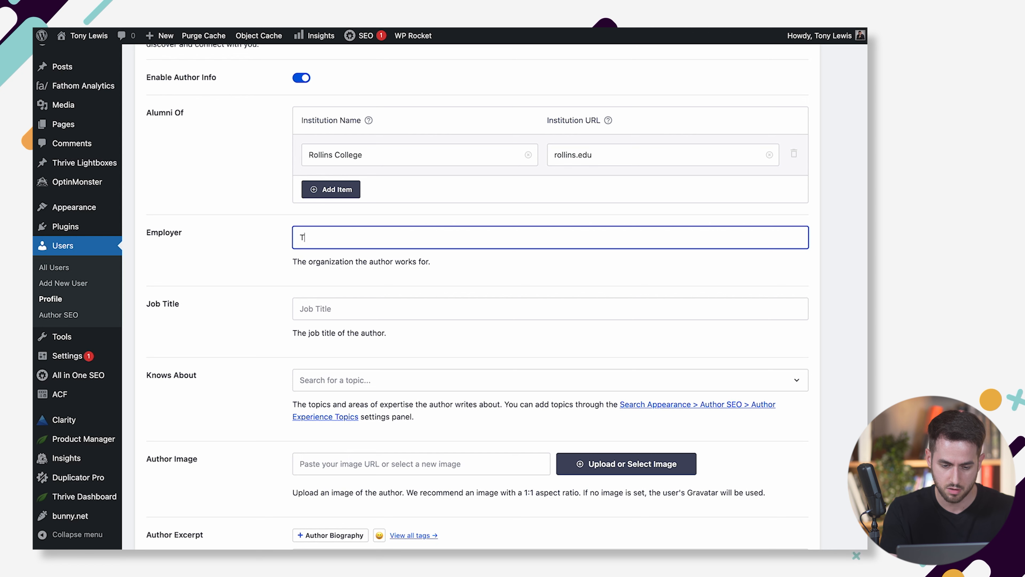
{"action": "key", "text": "Tab"}
{"action": "type", "text": "M"}
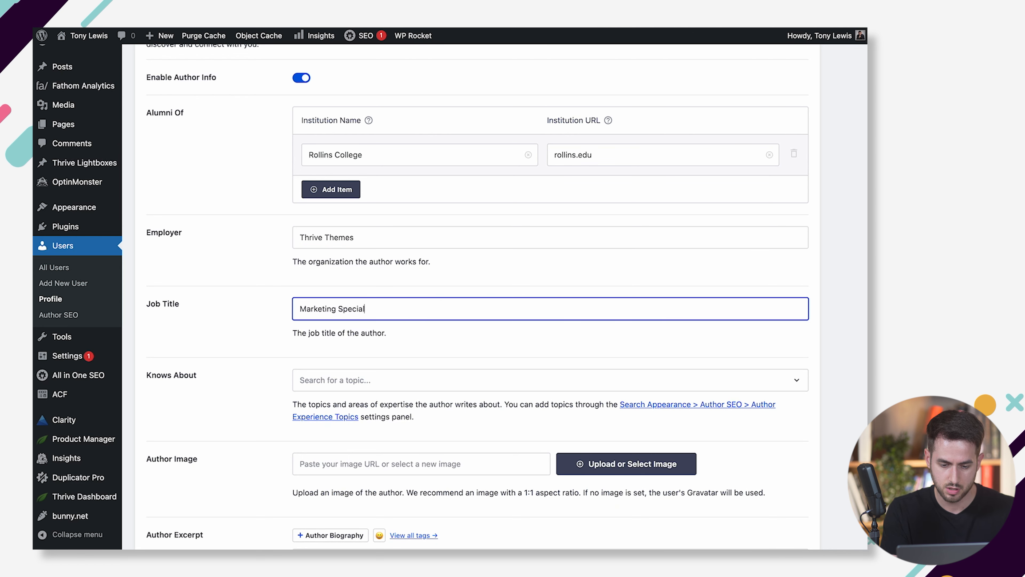
- Add the topics WordPress and Thrive Themes to the author's Knows About field
{"action": "scroll", "coordinate": [397, 202], "scroll_direction": "down", "scroll_amount": 5}
{"action": "left_click", "coordinate": [382, 215]}
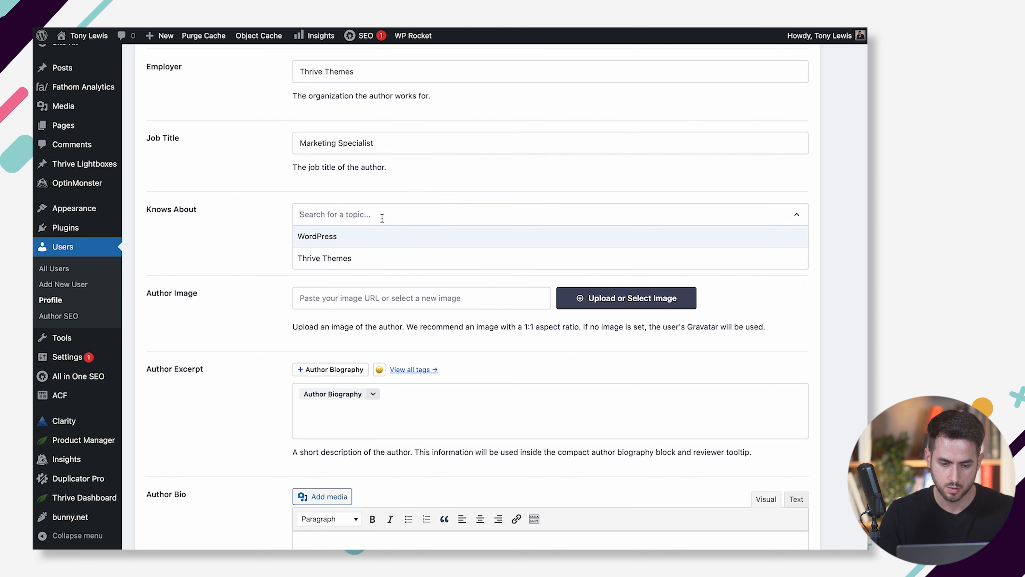
{"action": "left_click", "coordinate": [357, 235]}
{"action": "left_click", "coordinate": [416, 214]}
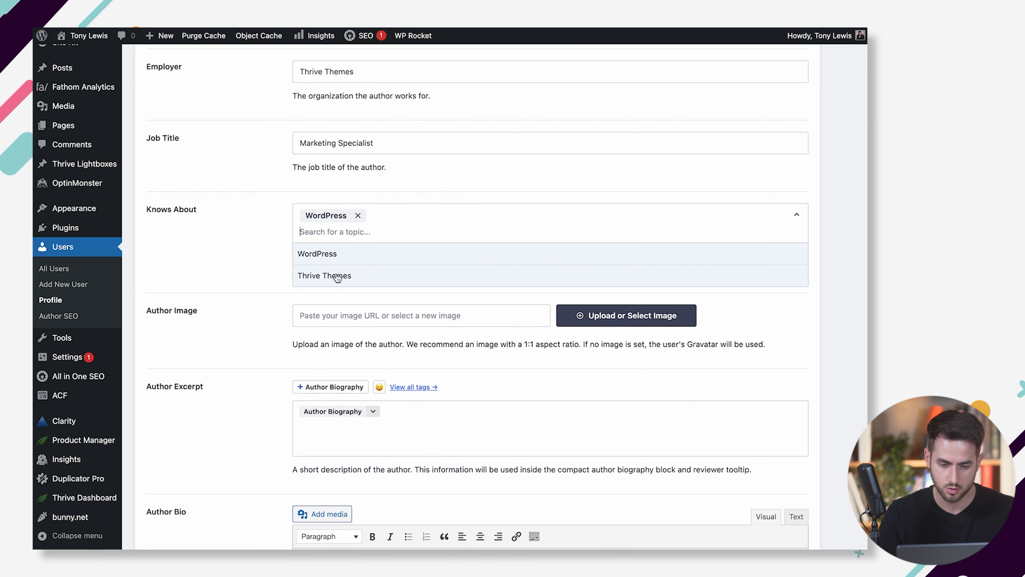
{"action": "left_click", "coordinate": [336, 277]}
- Review the Author Image, Author Excerpt, Author Bio and Append Author Bio to Posts settings and the Social Profiles fields
{"action": "scroll", "coordinate": [241, 280], "scroll_direction": "down", "scroll_amount": 4}
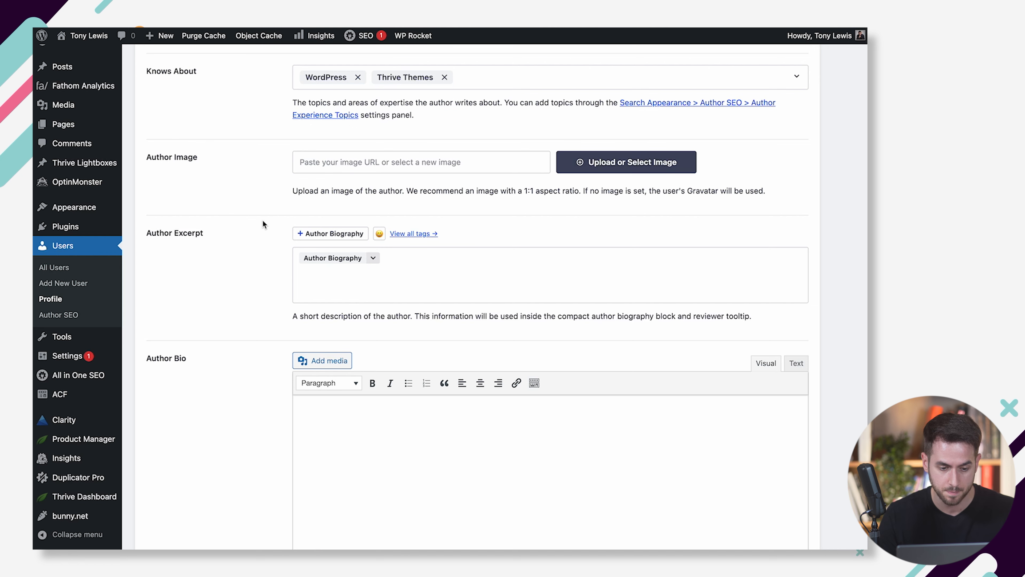
{"action": "scroll", "coordinate": [262, 221], "scroll_direction": "down", "scroll_amount": 3}
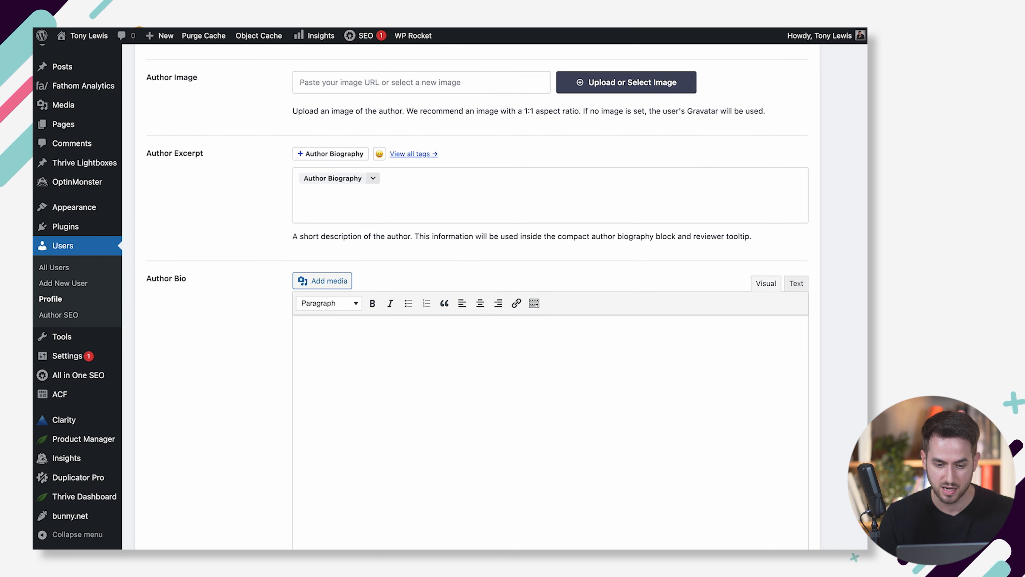
{"action": "scroll", "coordinate": [442, 179], "scroll_direction": "down", "scroll_amount": 2}
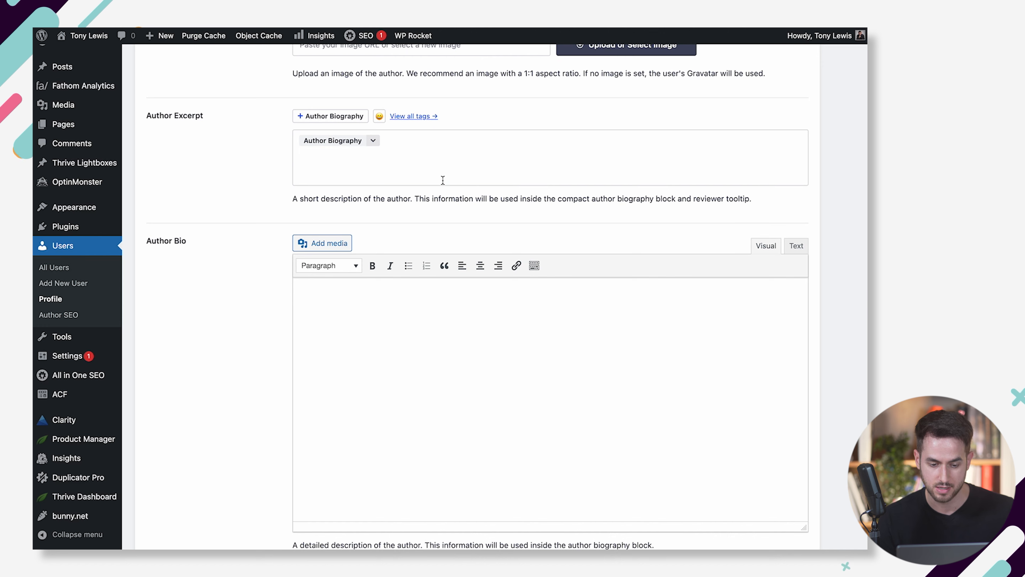
{"action": "scroll", "coordinate": [443, 181], "scroll_direction": "down", "scroll_amount": 5}
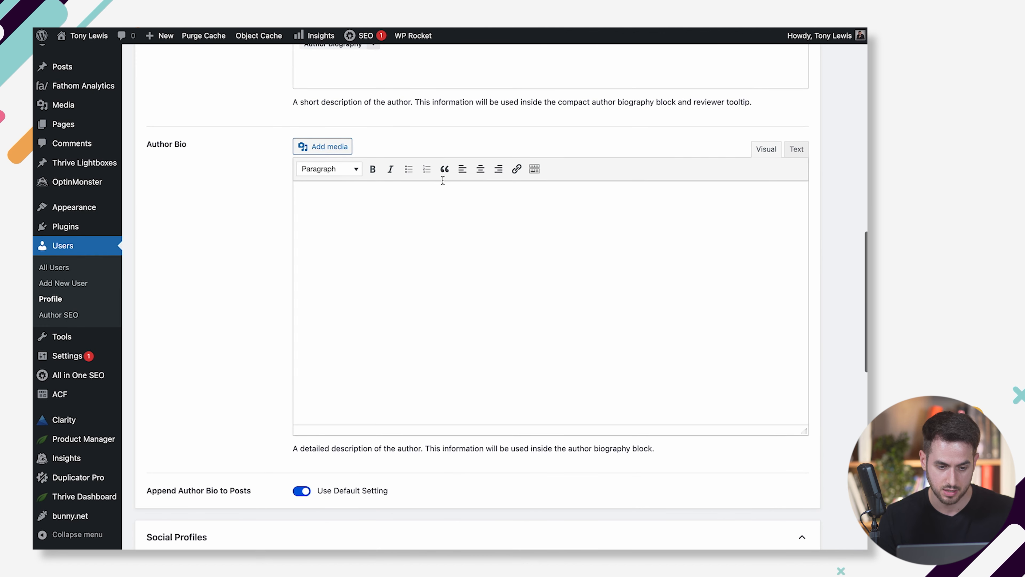
{"action": "scroll", "coordinate": [249, 337], "scroll_direction": "down", "scroll_amount": 13}
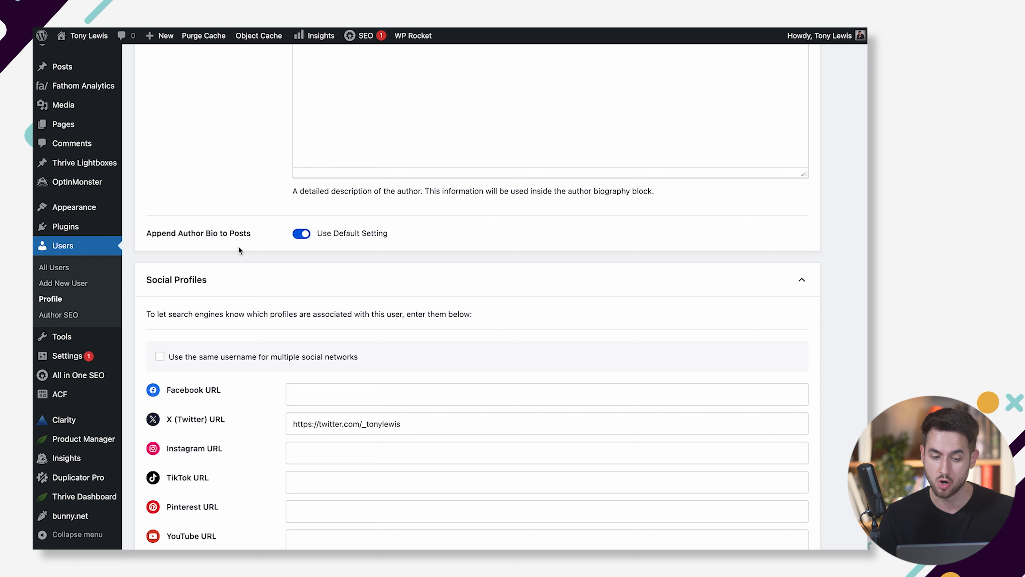
{"action": "scroll", "coordinate": [238, 248], "scroll_direction": "down", "scroll_amount": 5}
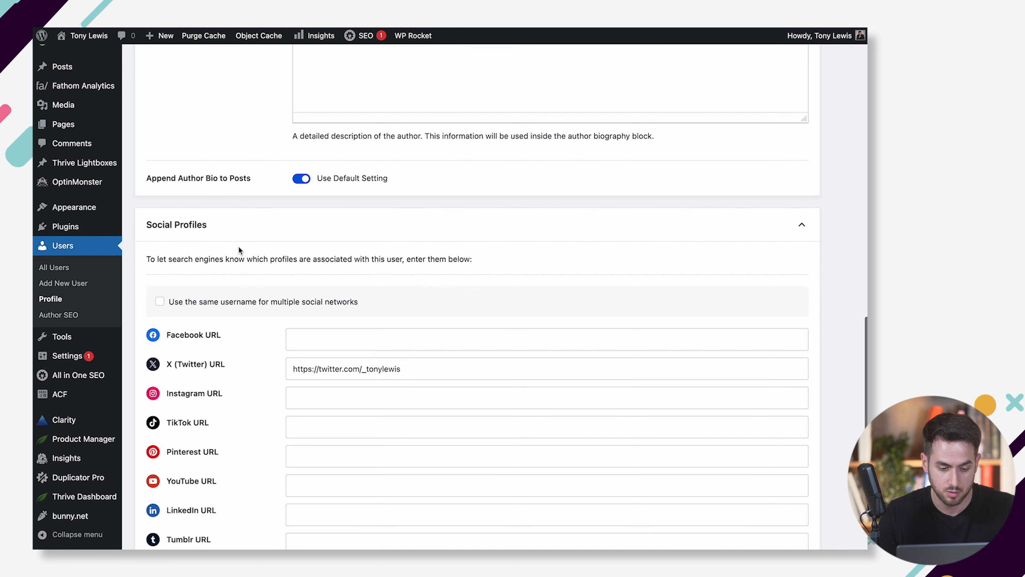
{"action": "scroll", "coordinate": [238, 248], "scroll_direction": "down", "scroll_amount": 4}
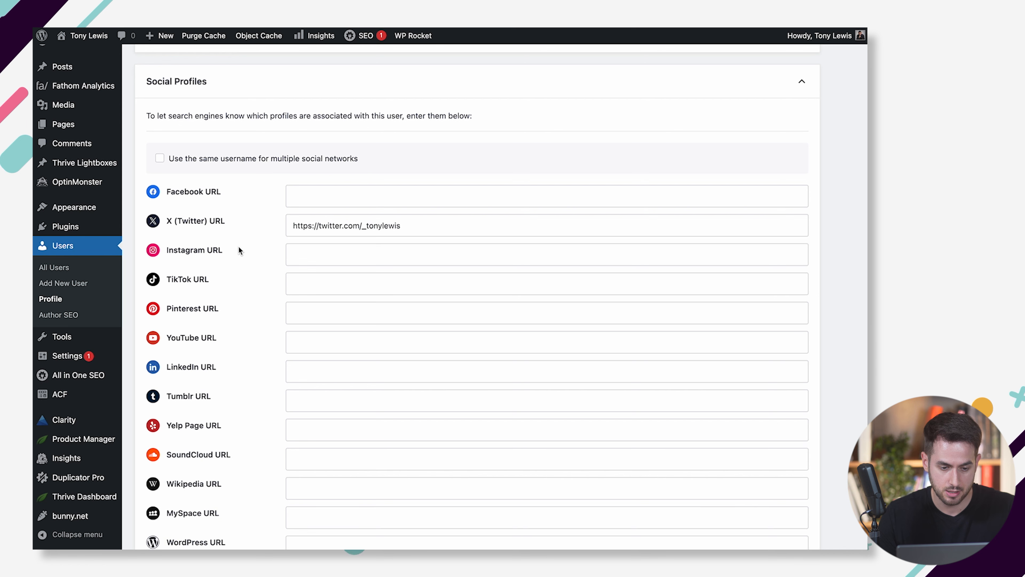
{"action": "scroll", "coordinate": [238, 250], "scroll_direction": "down", "scroll_amount": 4}
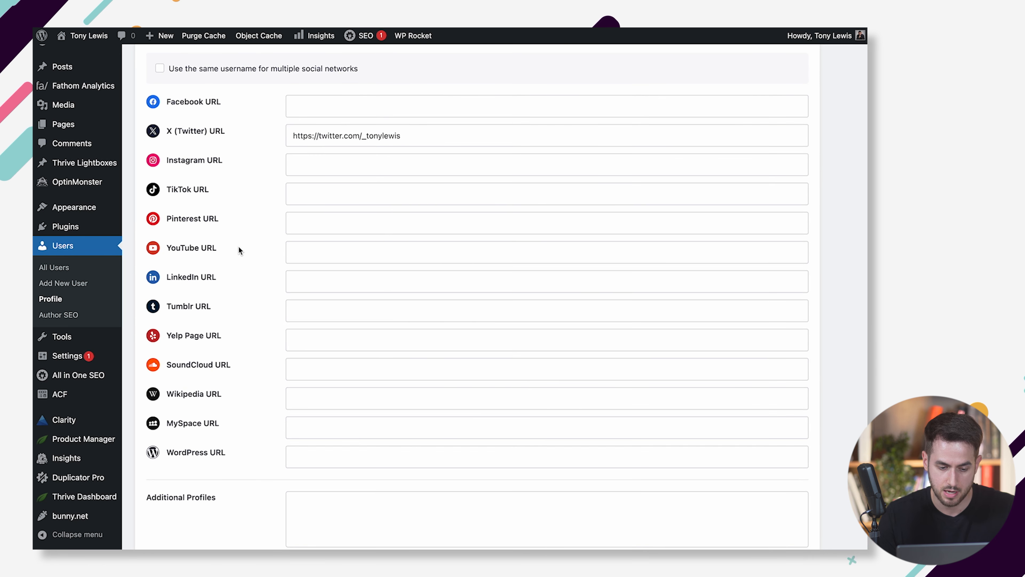
{"action": "scroll", "coordinate": [239, 250], "scroll_direction": "up", "scroll_amount": 1}
{"action": "left_click", "coordinate": [327, 285]}
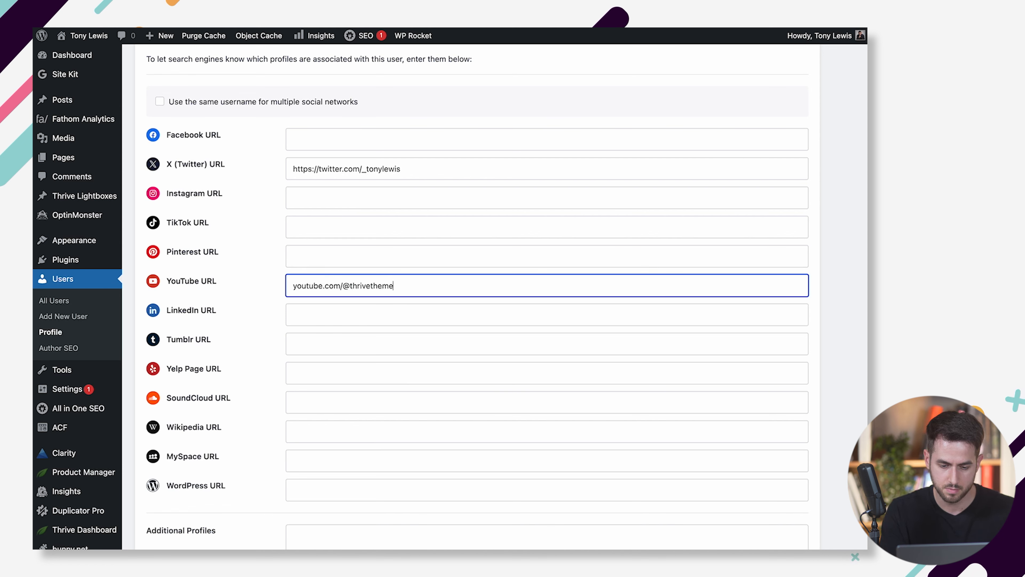
{"action": "key", "text": "super+a"}
{"action": "key", "text": "super+c"}
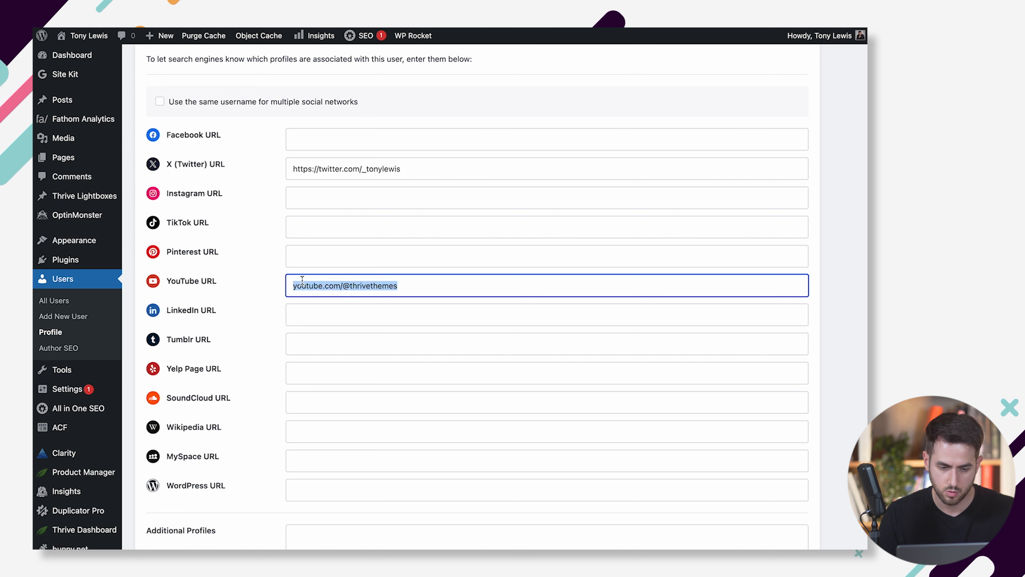
{"action": "key", "text": "super+t"}
{"action": "left_click", "coordinate": [327, 205]}
{"action": "key", "text": "super+v"}
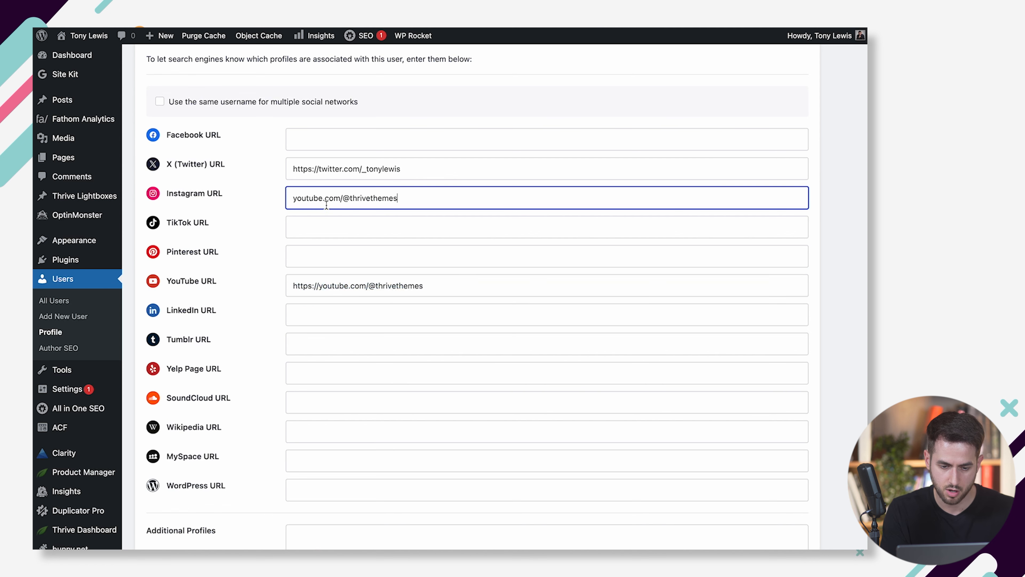
{"action": "double_click", "coordinate": [314, 198]}
{"action": "type", "text": "instagram"}
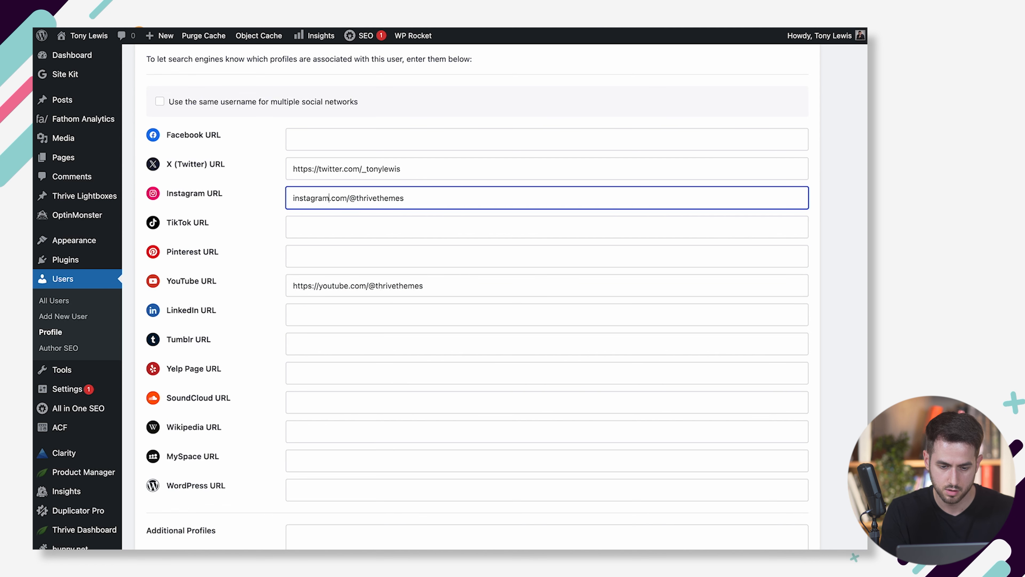
{"action": "left_click", "coordinate": [248, 277]}
{"action": "scroll", "coordinate": [248, 277], "scroll_direction": "down", "scroll_amount": 4}
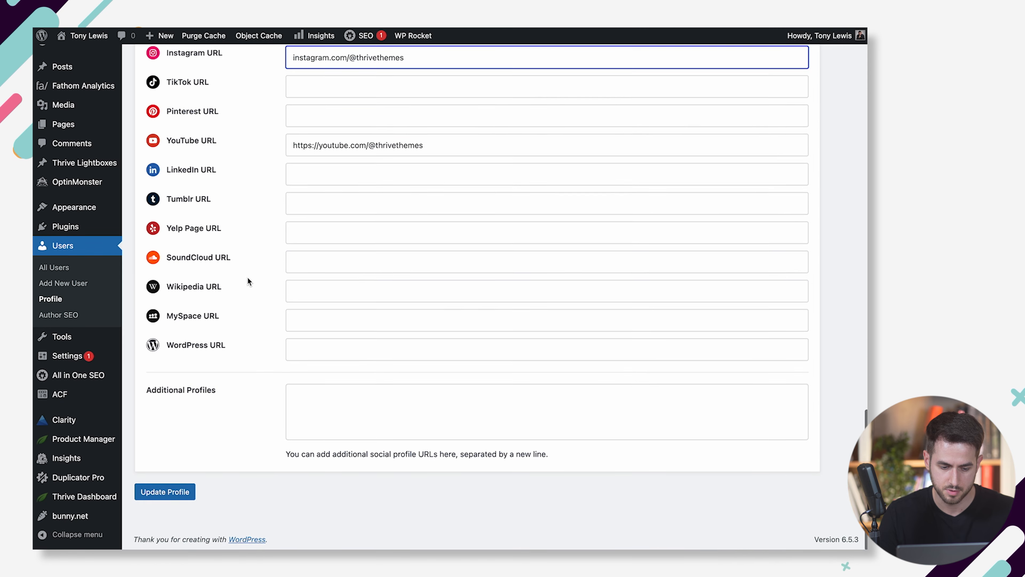
{"action": "left_click", "coordinate": [171, 496]}
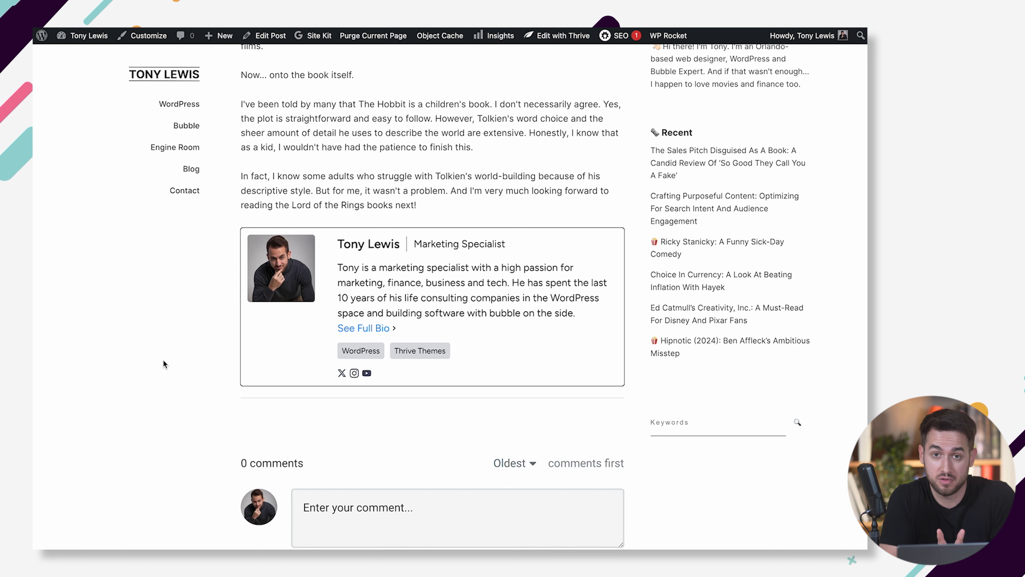
- Examine the author bio box below the blog post, including its job title, description, topics and social links
{"action": "scroll", "coordinate": [162, 359], "scroll_direction": "down", "scroll_amount": 4}
{"action": "scroll", "coordinate": [163, 359], "scroll_direction": "up", "scroll_amount": 3}
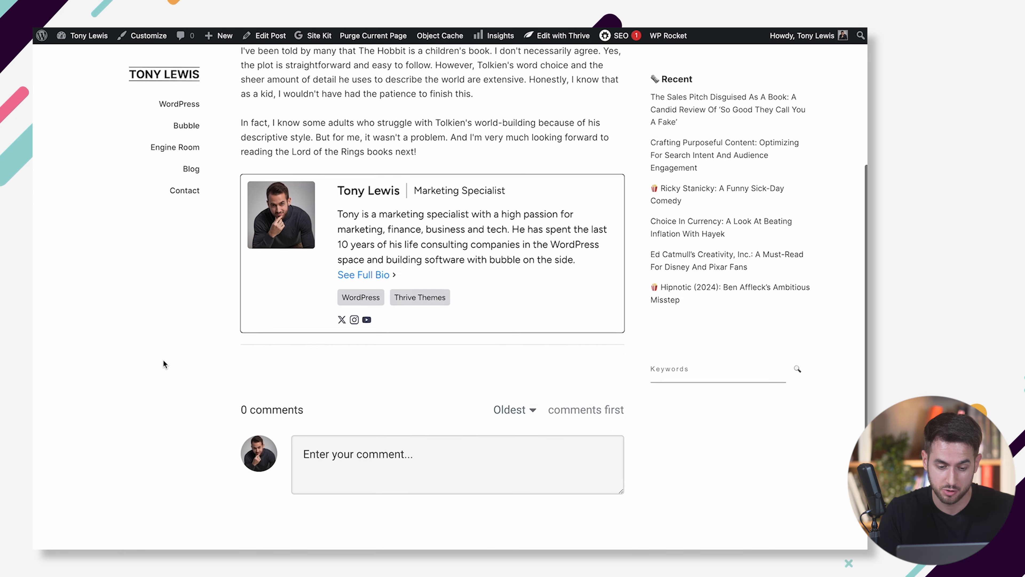
{"action": "scroll", "coordinate": [404, 327], "scroll_direction": "up", "scroll_amount": 3}
{"action": "scroll", "coordinate": [393, 288], "scroll_direction": "down", "scroll_amount": 1}
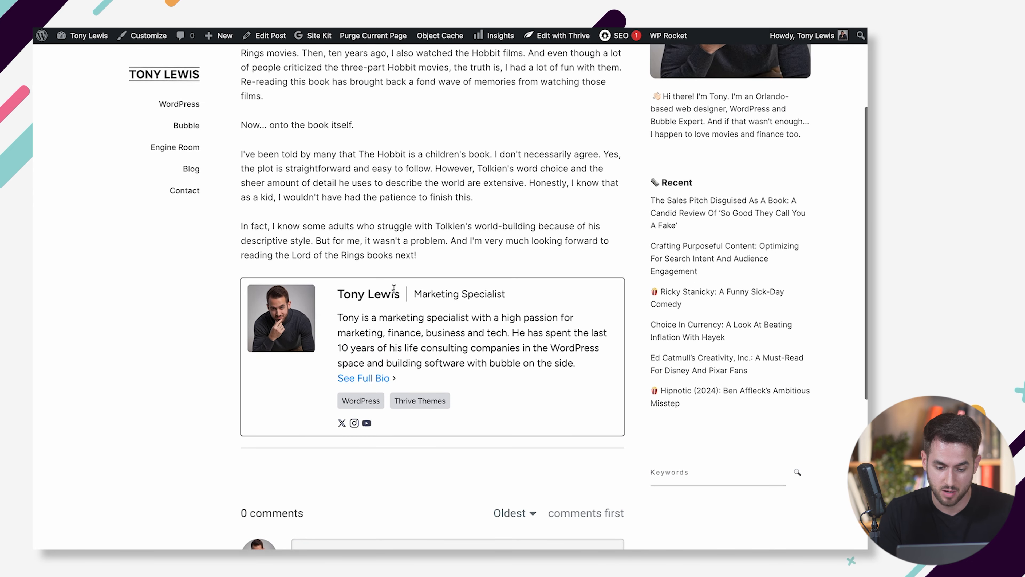
{"action": "scroll", "coordinate": [394, 289], "scroll_direction": "up", "scroll_amount": 1}
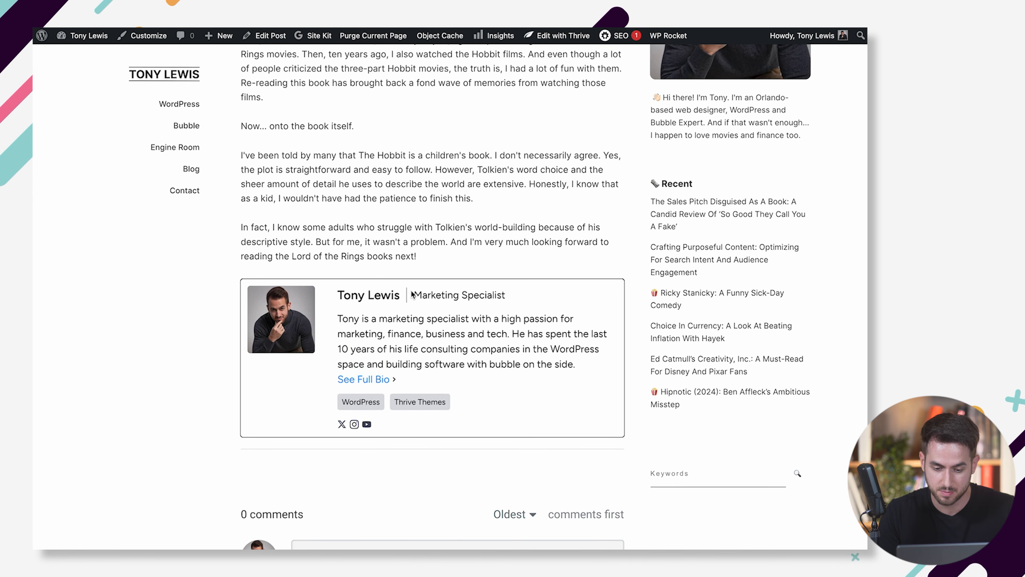
{"action": "left_click_drag", "start_coordinate": [421, 292], "coordinate": [470, 294]}
{"action": "left_click", "coordinate": [461, 294]}
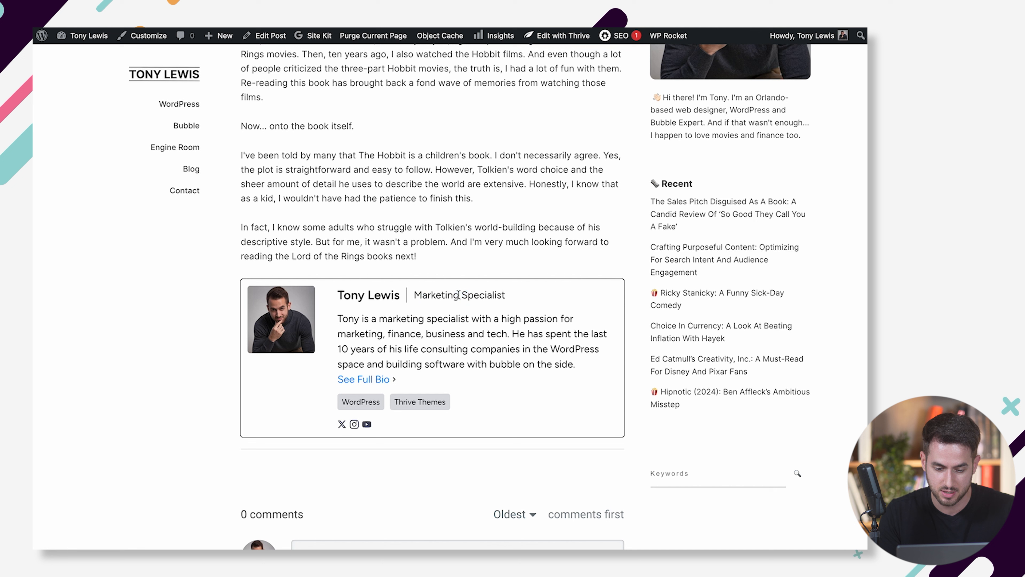
{"action": "left_click", "coordinate": [367, 424]}
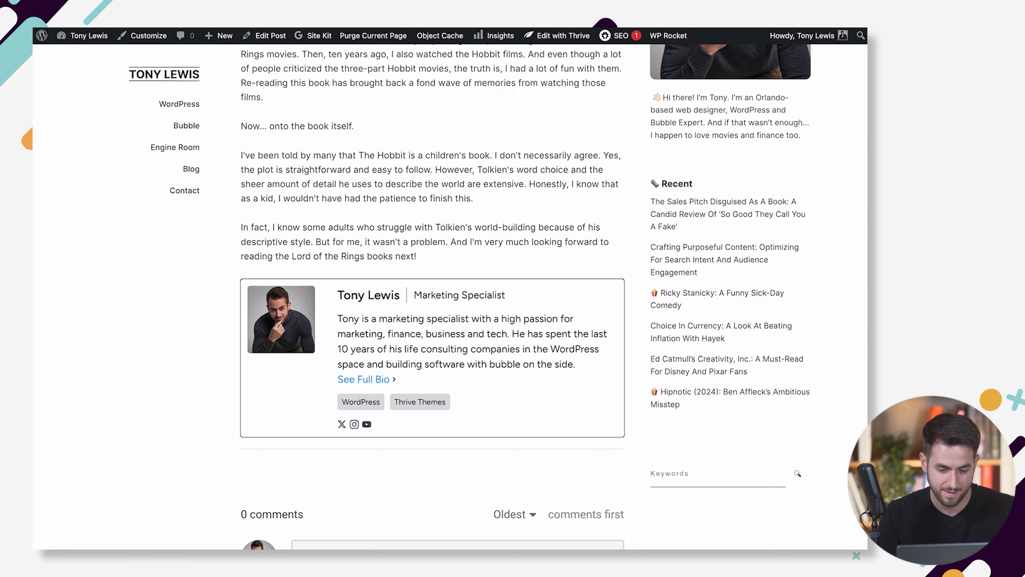
- Open the author's full bio page from the author box and close the floating video bubble
{"action": "left_click", "coordinate": [355, 380]}
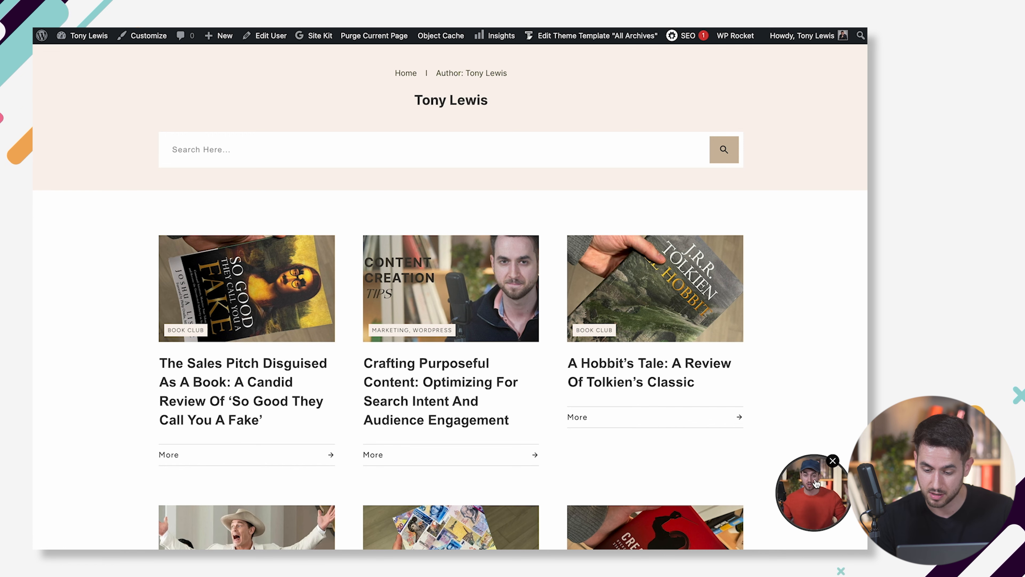
{"action": "left_click", "coordinate": [833, 460]}
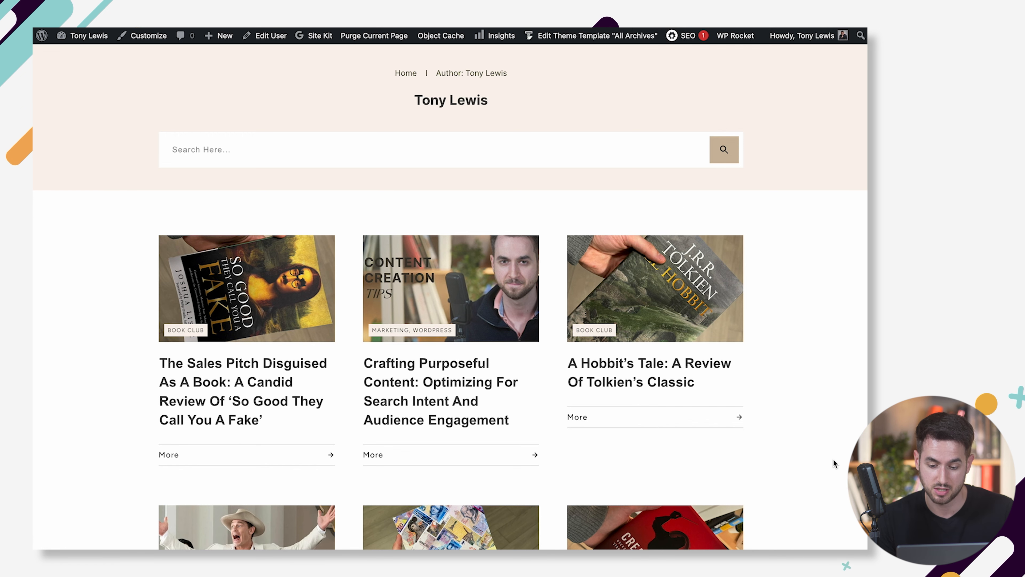
{"action": "scroll", "coordinate": [844, 363], "scroll_direction": "down", "scroll_amount": 1}
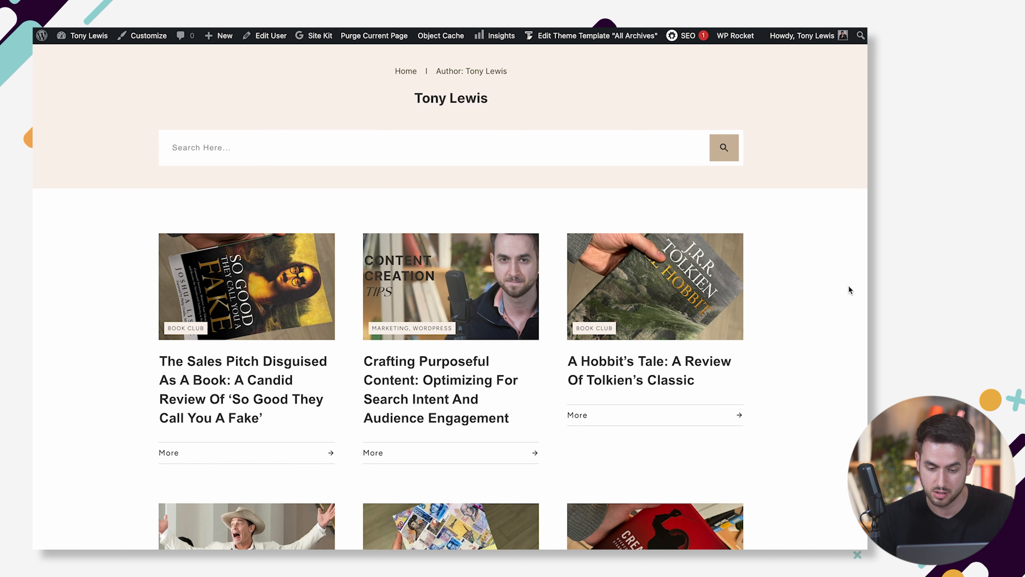